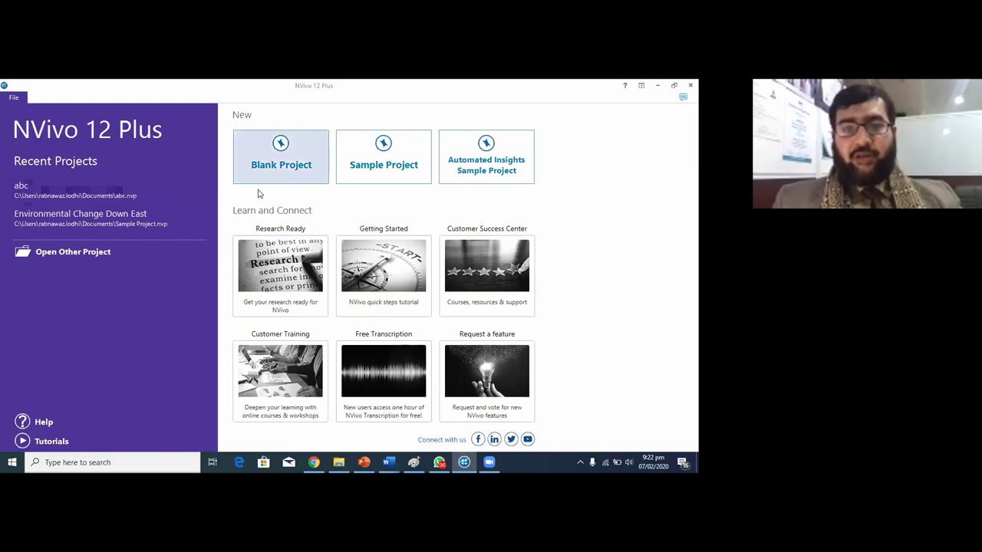
# Create a blank project titled "Sentiment Analysis"
pyautogui.click(277, 167)
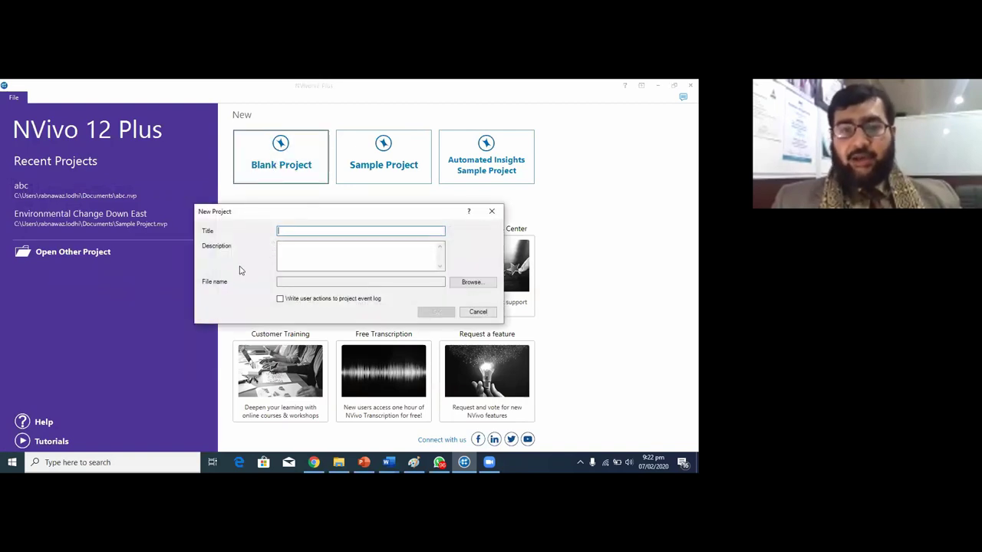
pyautogui.write('Se')
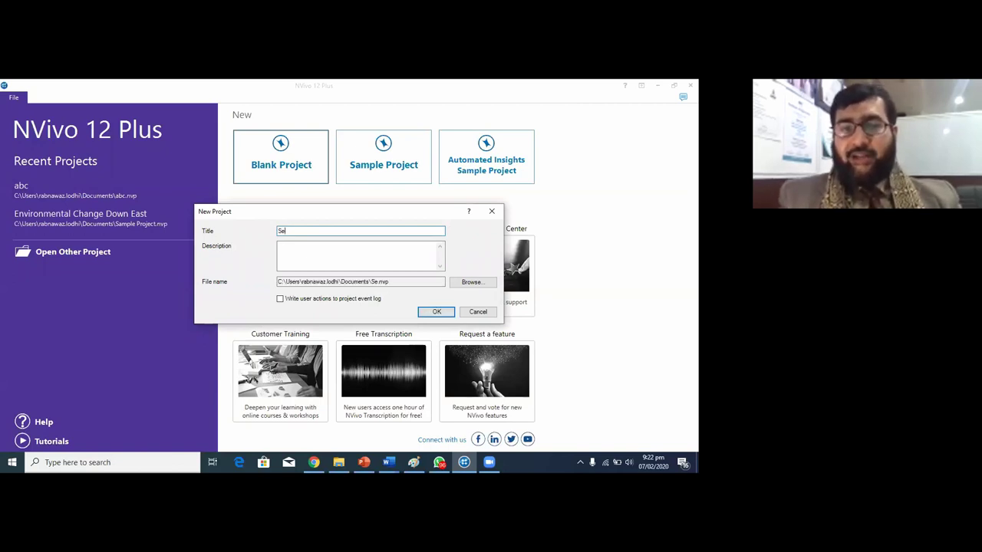
pyautogui.write('ntiment Analysis')
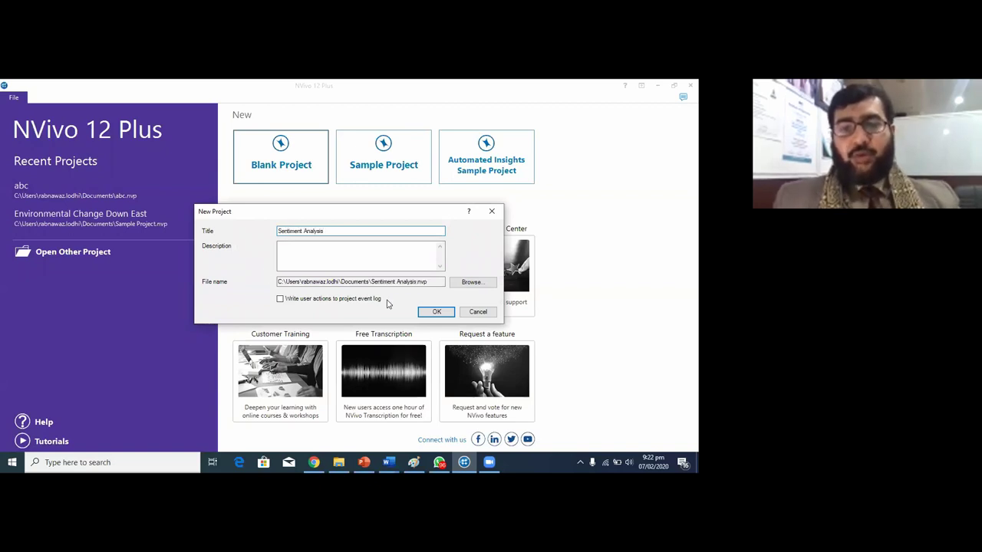
pyautogui.click(426, 311)
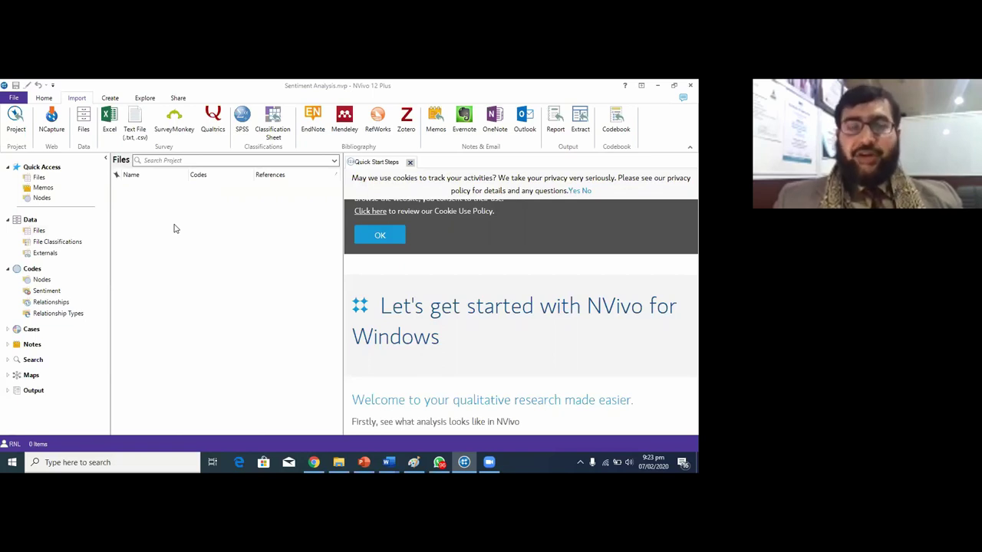
# Import the seven files R1 to R7 from the interviews folder into the project's Files
pyautogui.click(84, 129)
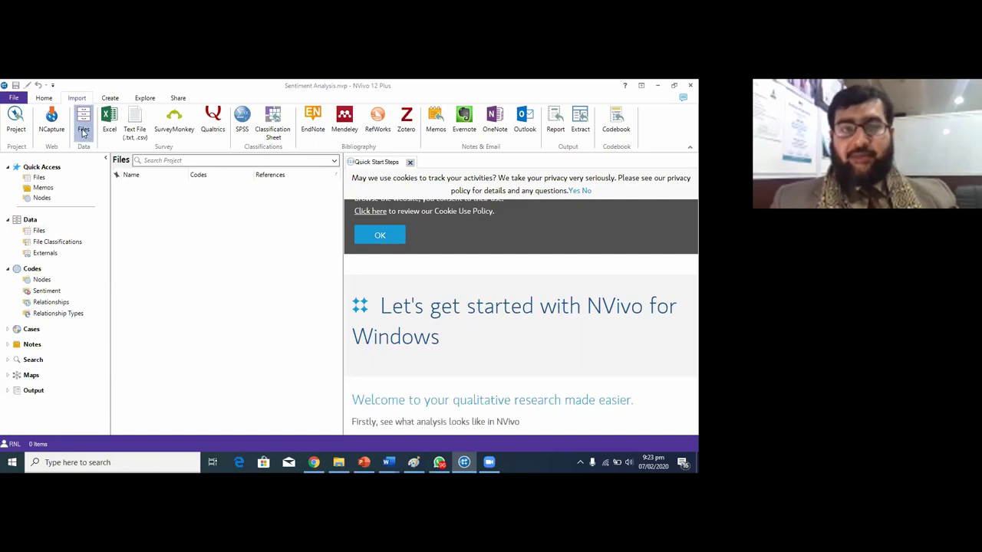
pyautogui.click(84, 130)
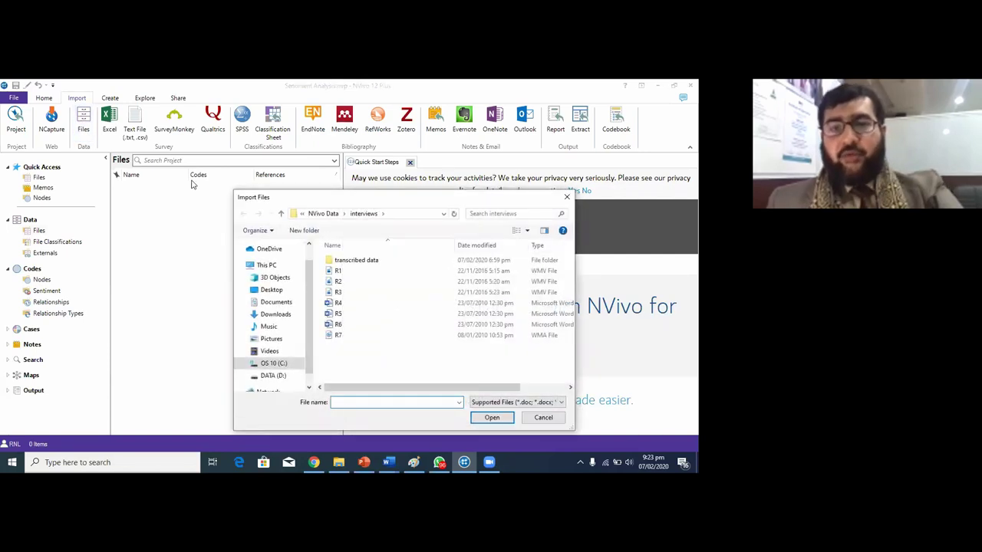
pyautogui.click(340, 273)
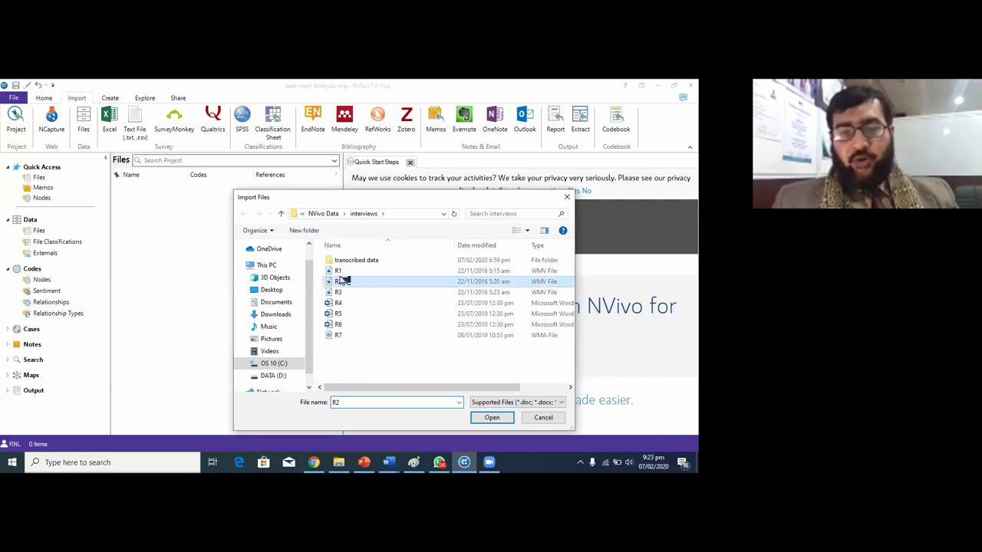
pyautogui.hotkey('shift', 'Down')
pyautogui.hotkey('shift', 'Down')
pyautogui.hotkey('shift', 'Down')
pyautogui.hotkey('shift', 'Down')
pyautogui.hotkey('shift', 'Down')
pyautogui.hotkey('shift', 'Down')
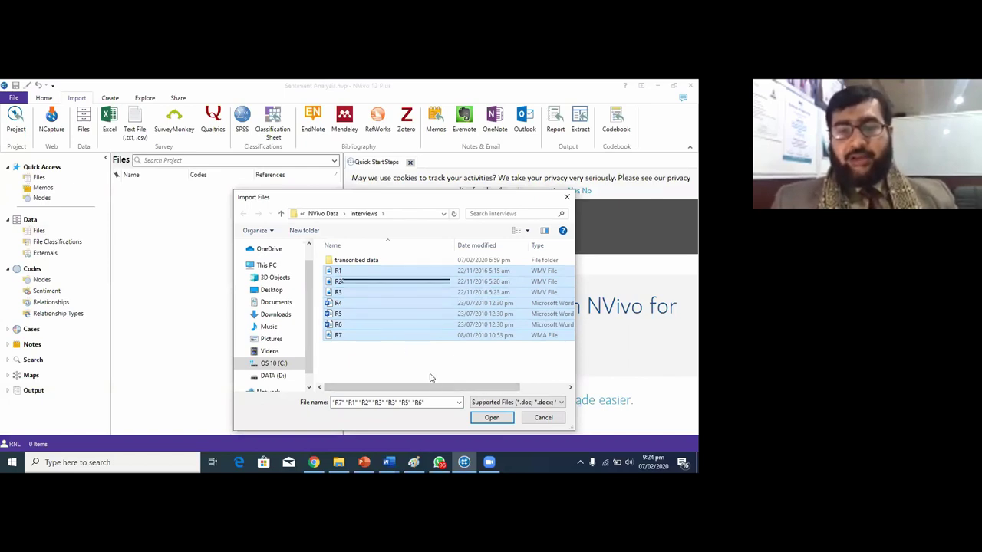
pyautogui.click(491, 418)
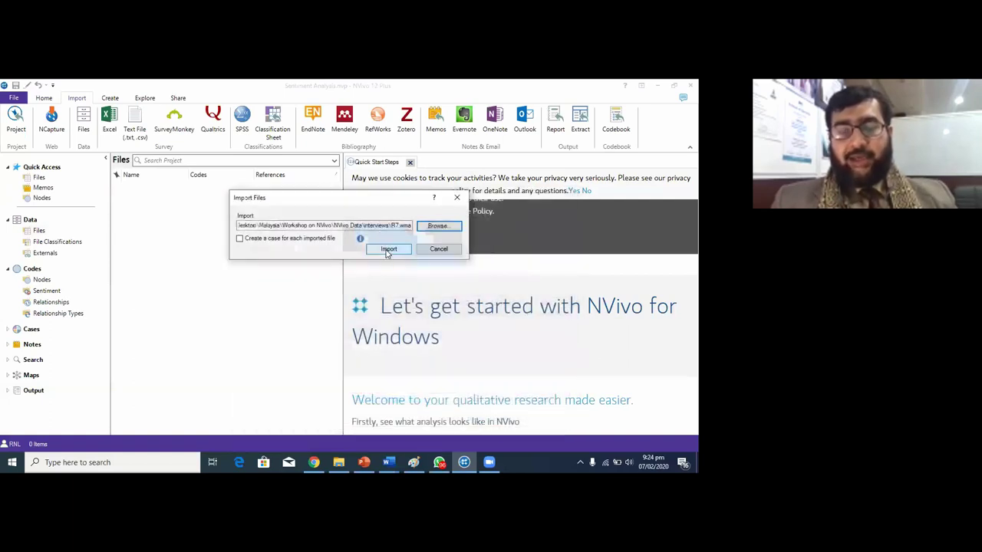
pyautogui.click(388, 250)
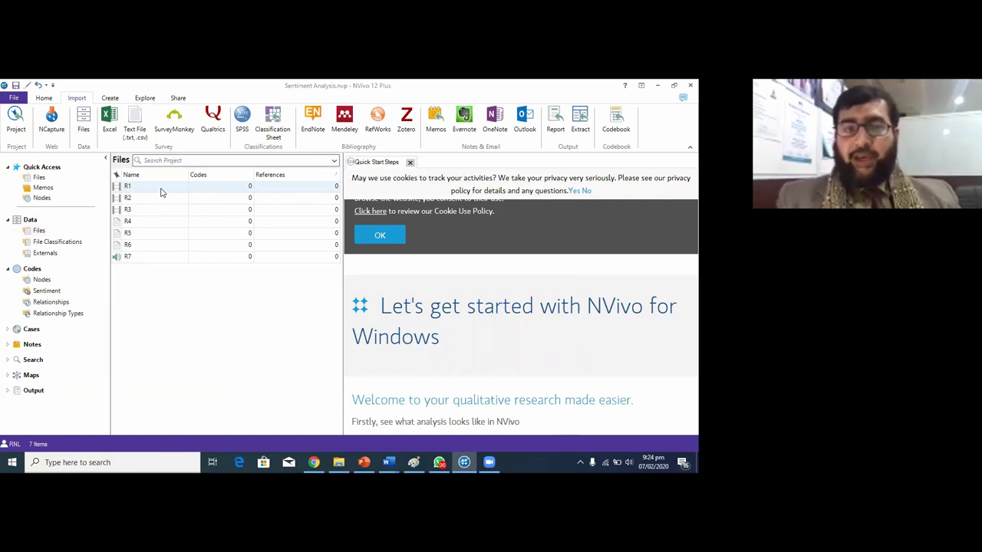
# Open the R1 video for editing and fill its first transcript row with opening text taken from the Word document demo 1
pyautogui.doubleClick(161, 193)
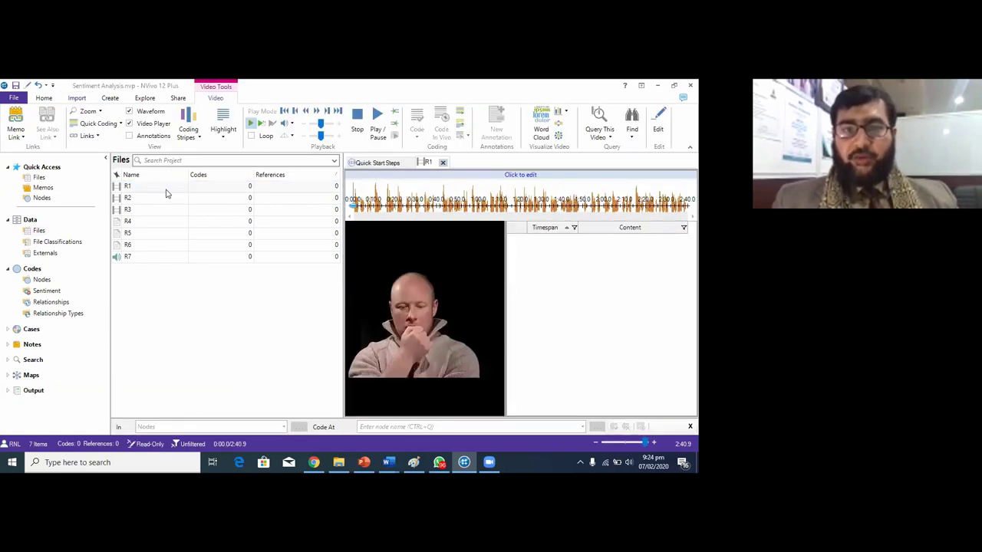
pyautogui.click(518, 175)
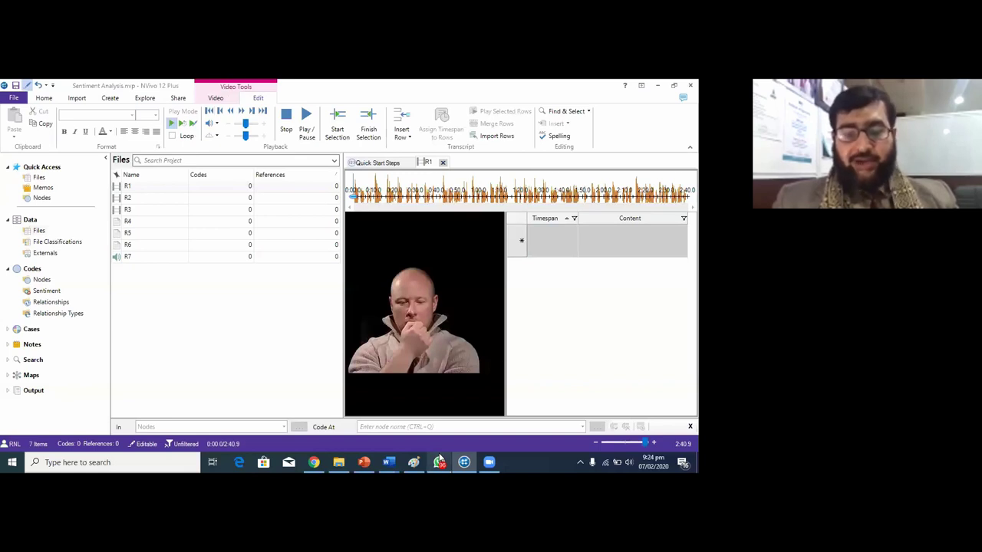
pyautogui.click(389, 461)
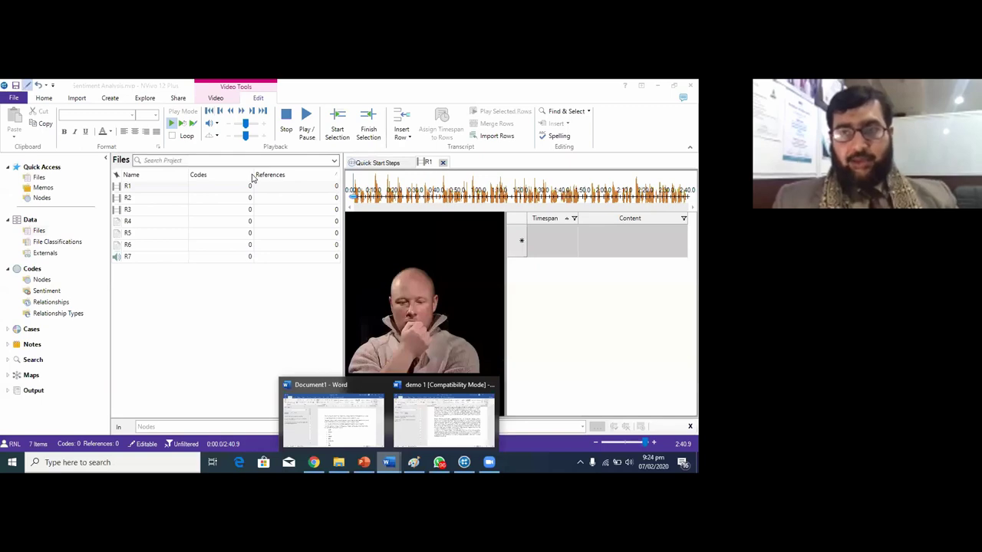
pyautogui.hotkey('alt', 'Tab')
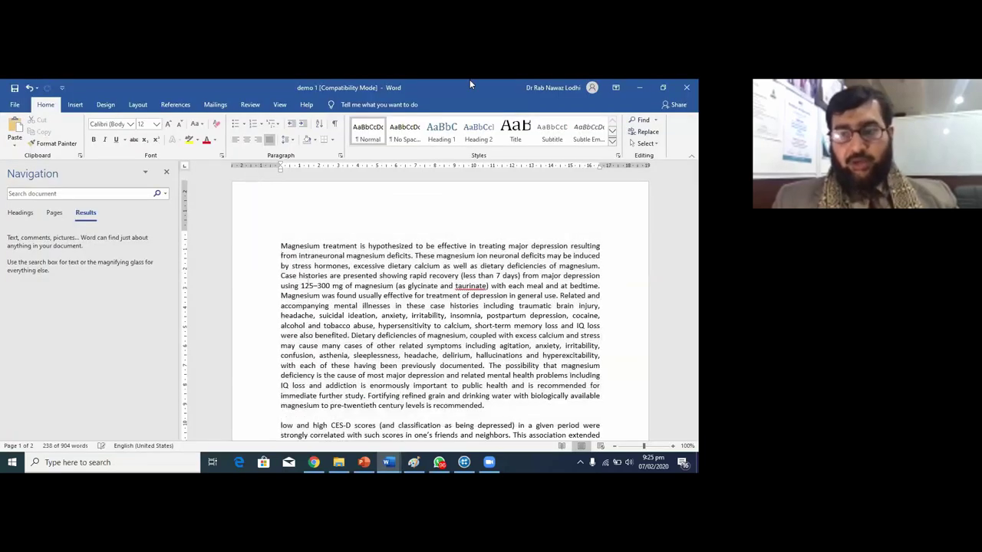
pyautogui.hotkey('alt', 'Tab')
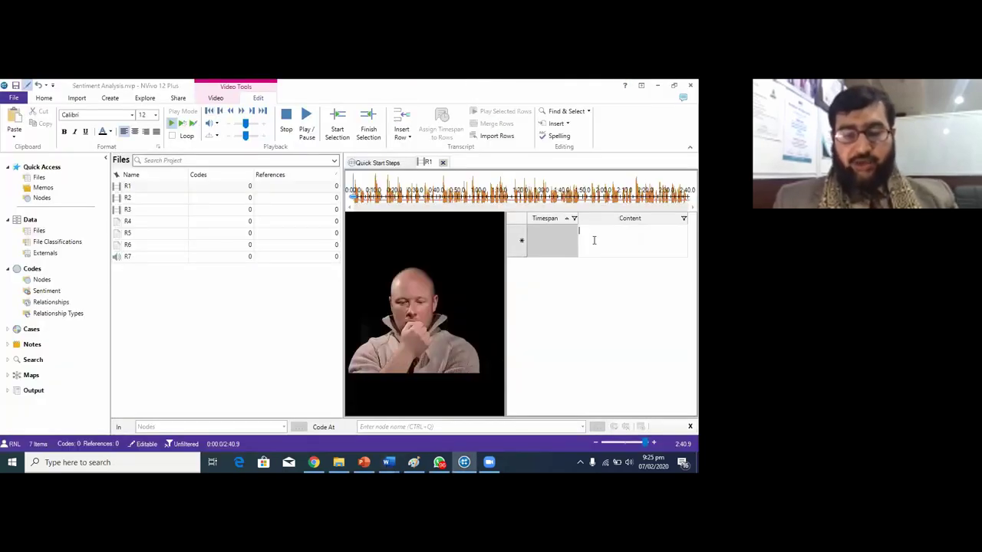
pyautogui.write('magnesium has been removed from most drinking water supplies, setting a stage for human magnesium deficiency. Magnesium ions regulate calcium ion flow in neuronal calcium channels, helping to regulate neuronal nitric oxide production. In magnesium deficiency, neuronal requirements for magnesium may not be met, causing neuronal damage which could manifest as depression.')
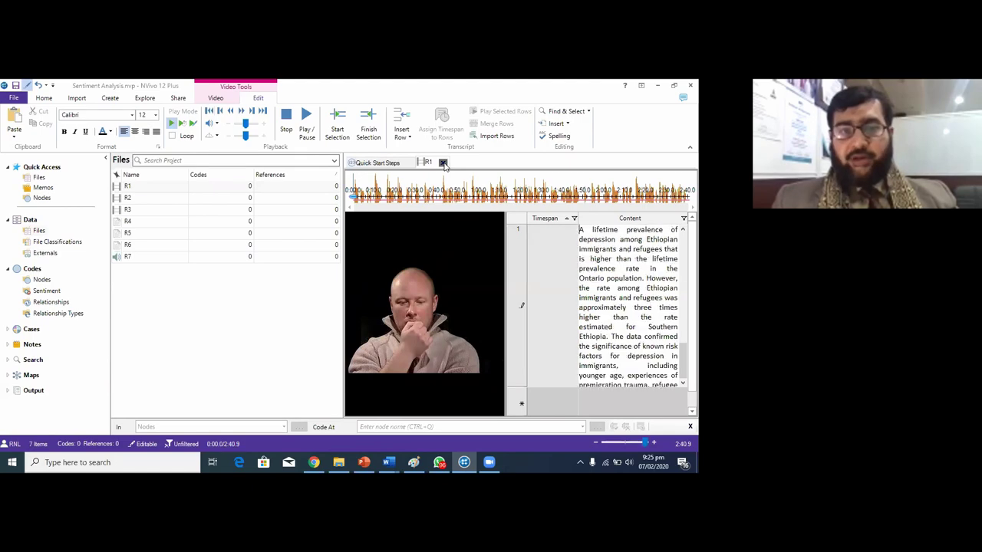
# Move the magnesium treatment paragraph from the Word document demo 1 into the R2 video's transcript and close R2
pyautogui.moveTo(389, 462)
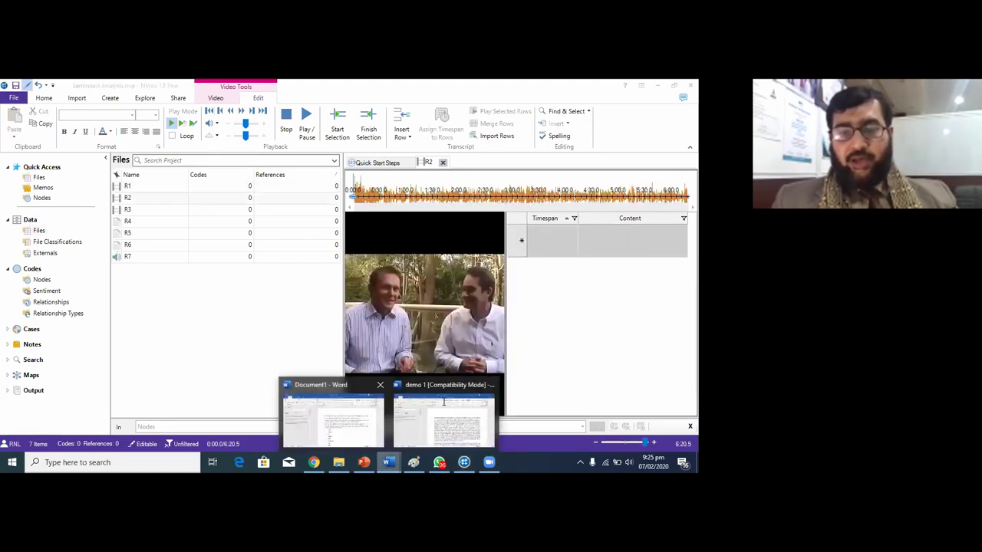
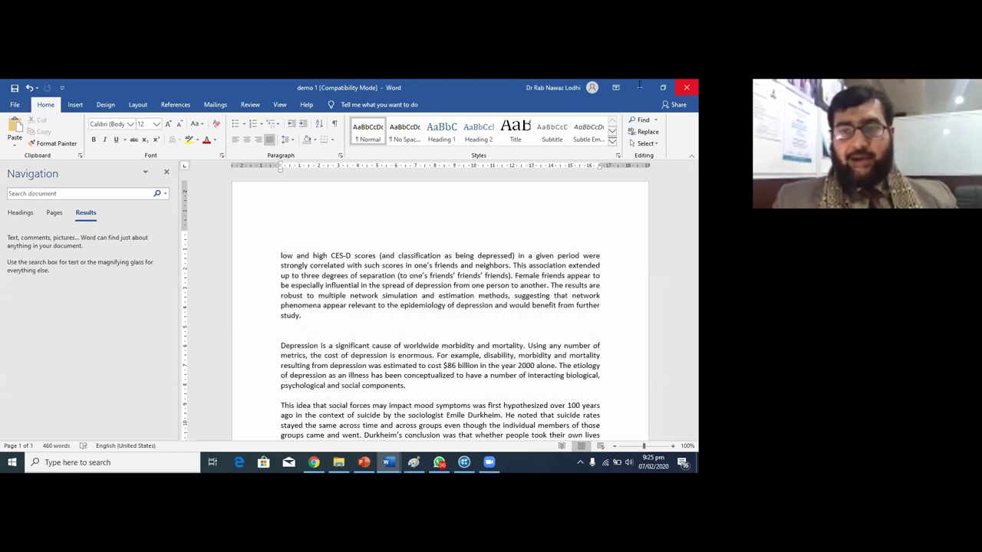
pyautogui.click(639, 86)
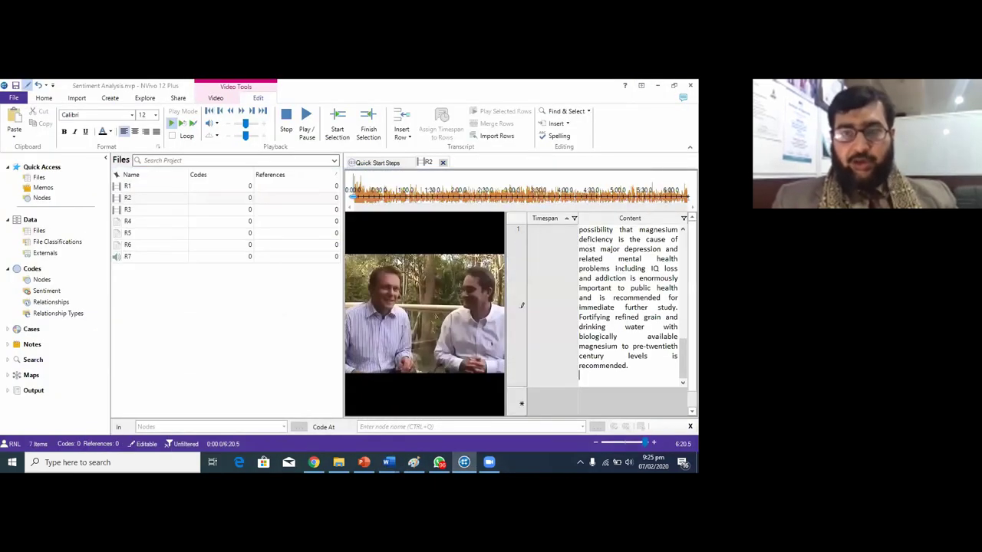
pyautogui.click(443, 163)
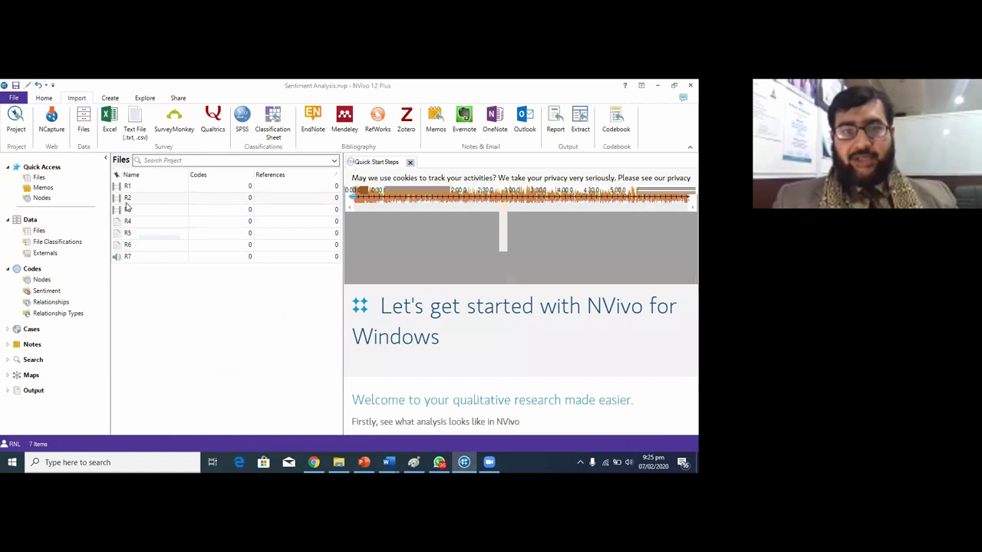
# Open the R3 video for editing and move the CES-D scores and worldwide morbidity paragraphs from Word's demo 1 into its transcript
pyautogui.click(135, 208)
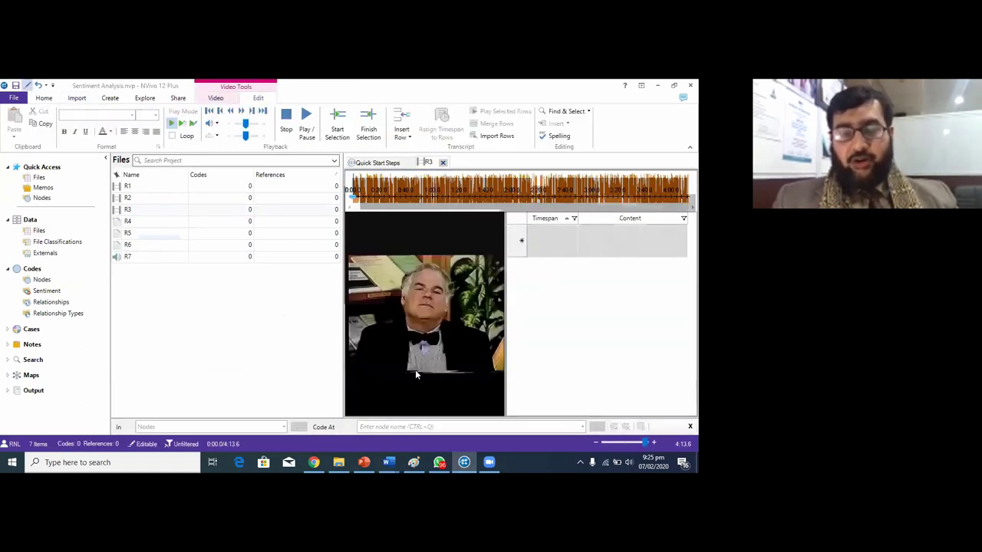
pyautogui.moveTo(389, 462)
pyautogui.click(441, 418)
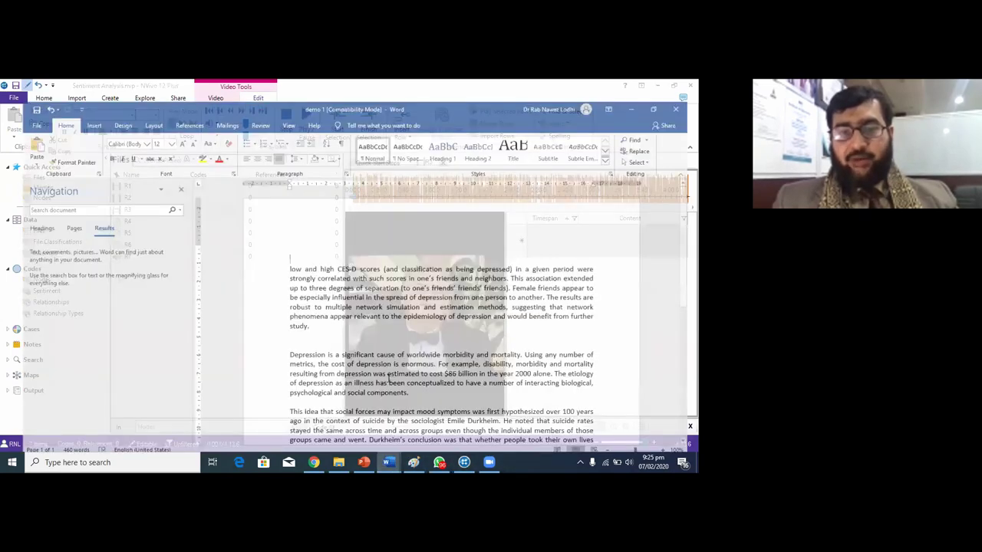
pyautogui.press('Delete')
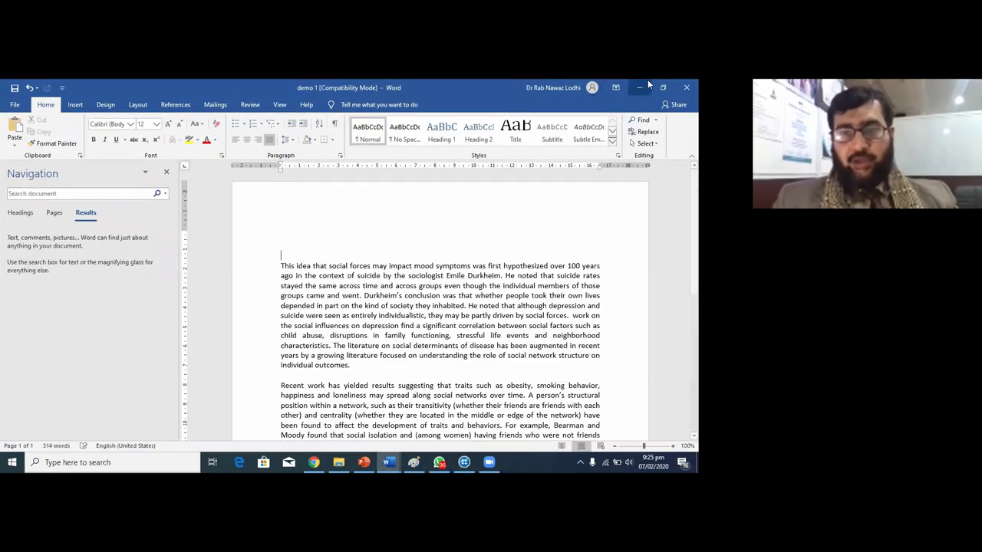
pyautogui.click(639, 87)
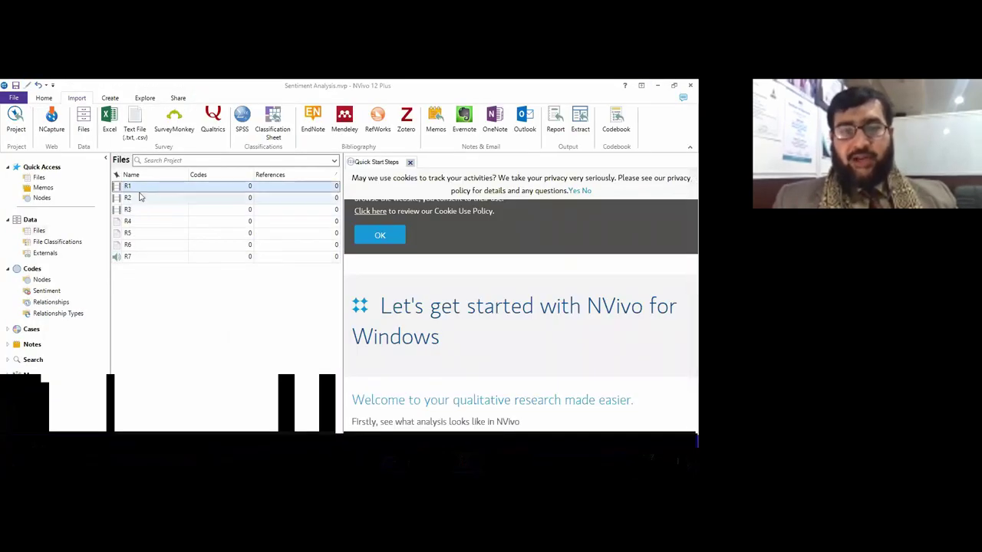
# Close the Quick Start Steps page, then briefly open and close the R1 video
pyautogui.click(140, 198)
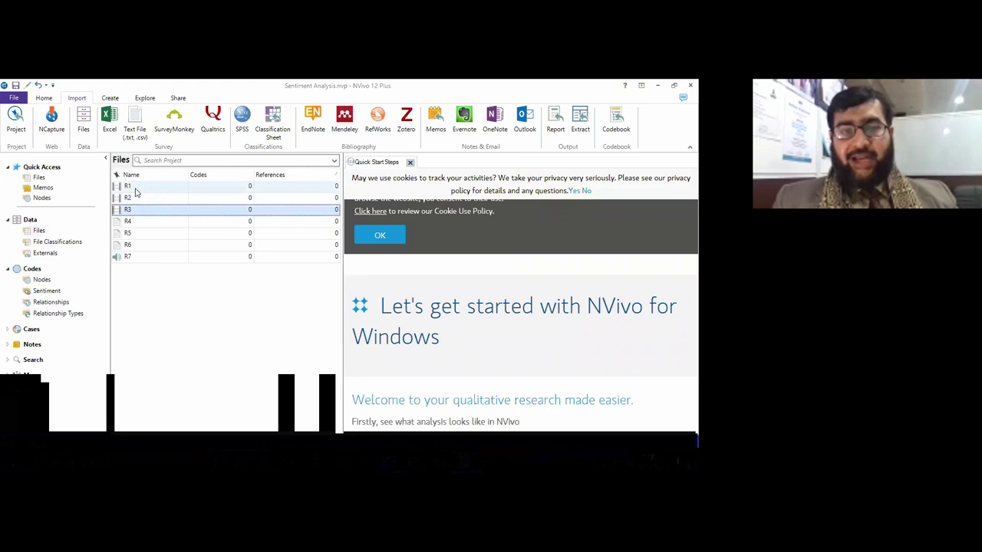
pyautogui.click(135, 189)
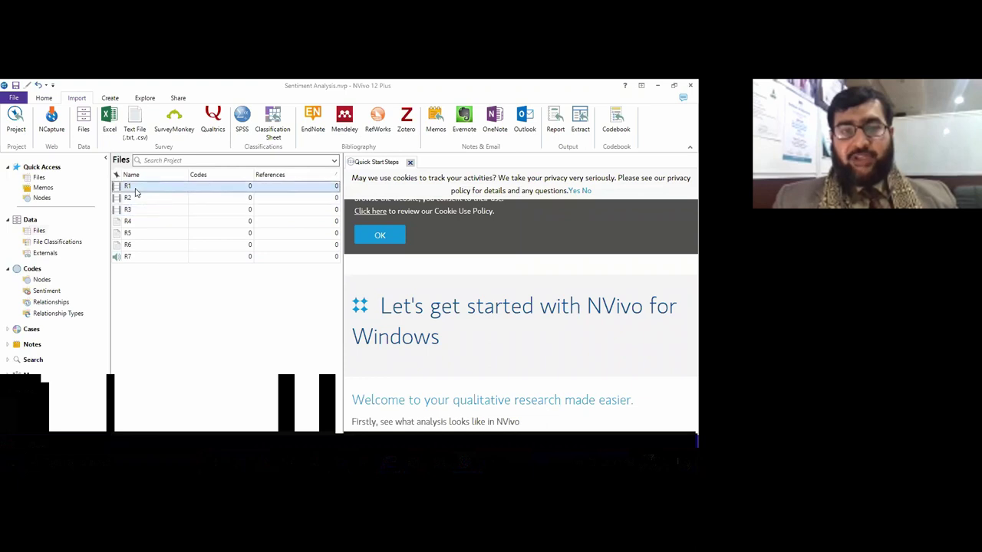
pyautogui.click(410, 163)
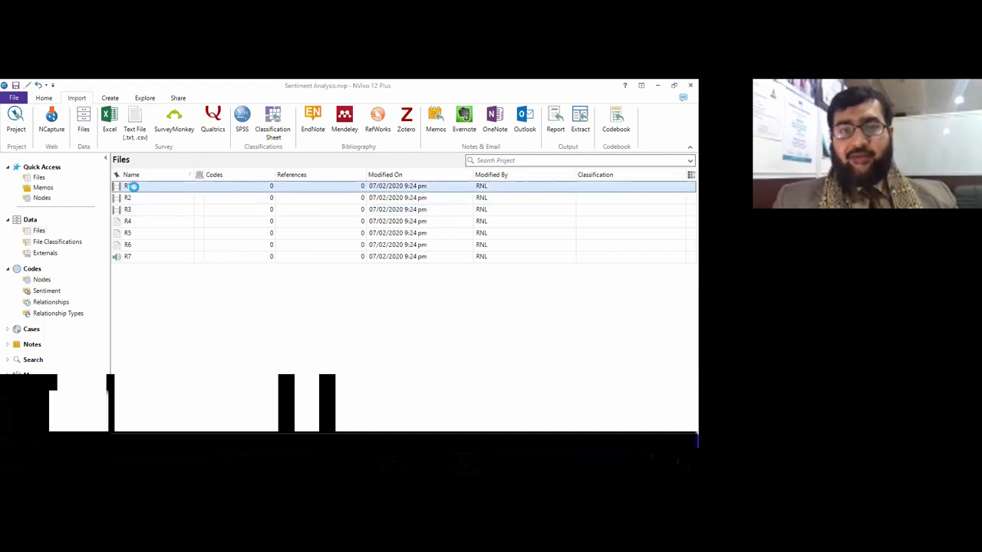
pyautogui.doubleClick(133, 187)
pyautogui.click(373, 163)
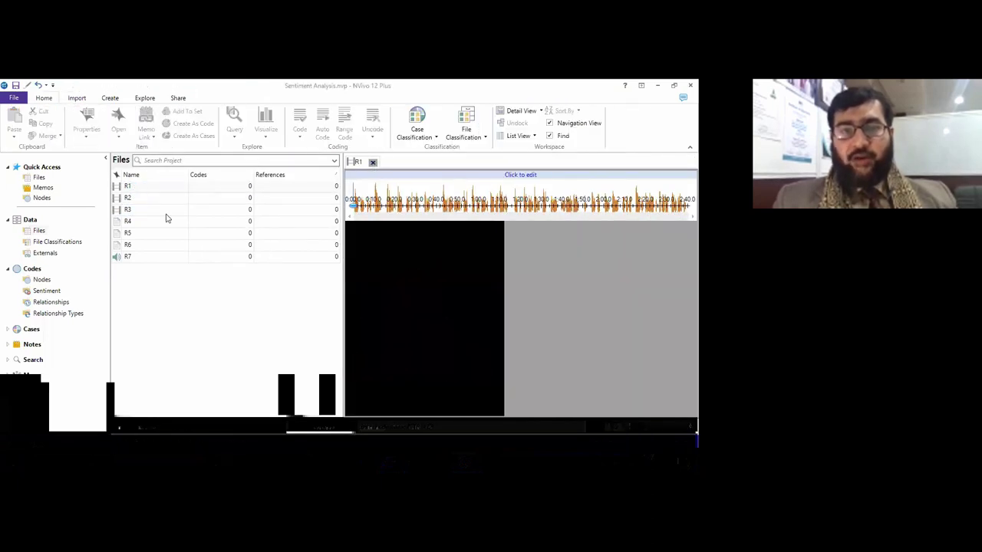
pyautogui.click(123, 222)
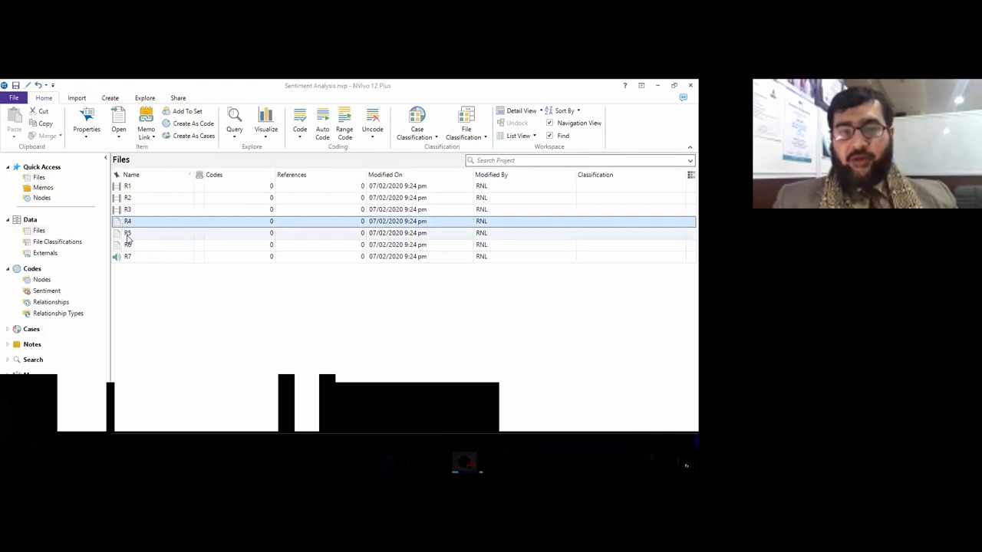
pyautogui.click(126, 234)
pyautogui.click(128, 245)
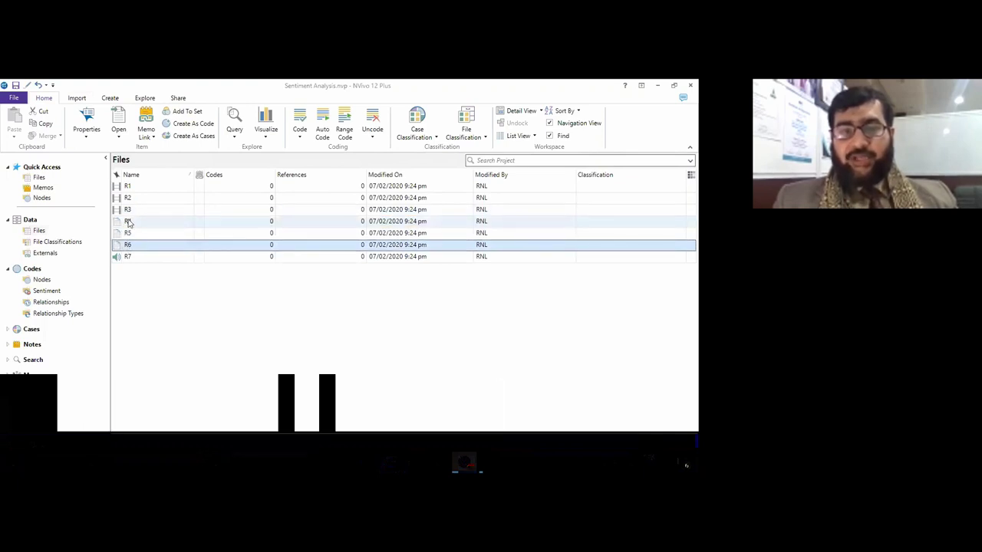
pyautogui.click(128, 221)
pyautogui.click(127, 233)
pyautogui.click(128, 244)
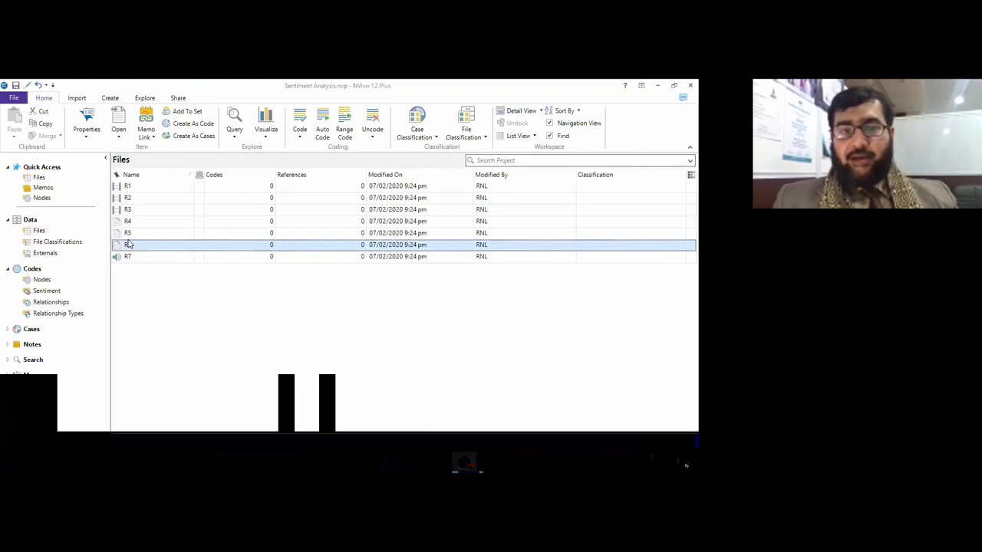
# Open the R4 interview document and highlight the answer beginning "At that time I thought I'd like to have kids" to examine its layout
pyautogui.doubleClick(127, 222)
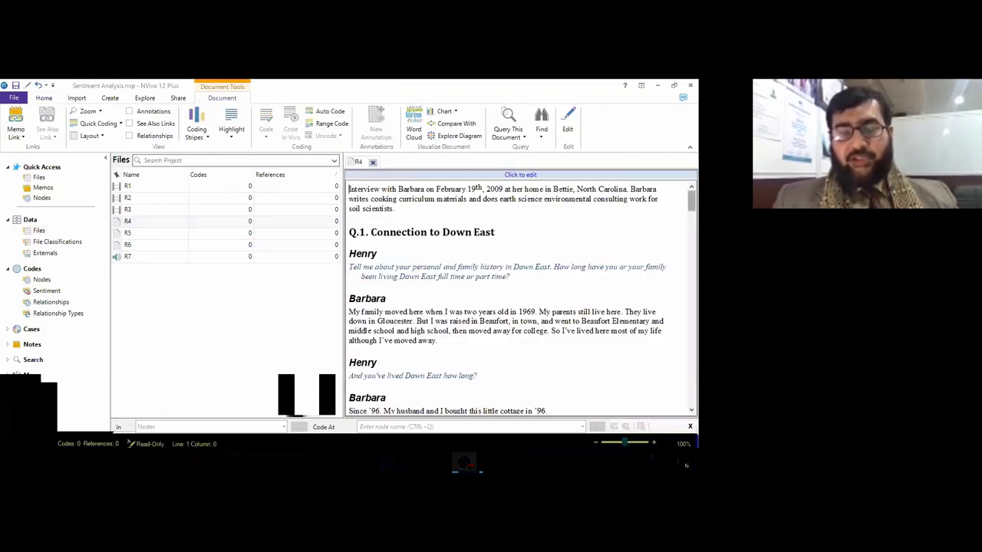
pyautogui.scroll(-15, 448, 242)
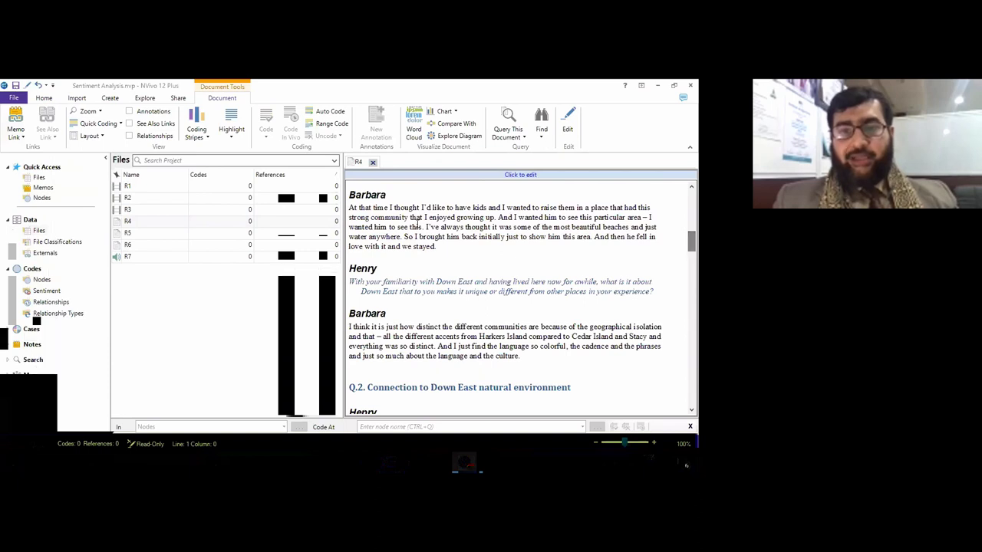
pyautogui.moveTo(435, 246); pyautogui.dragTo(349, 207)
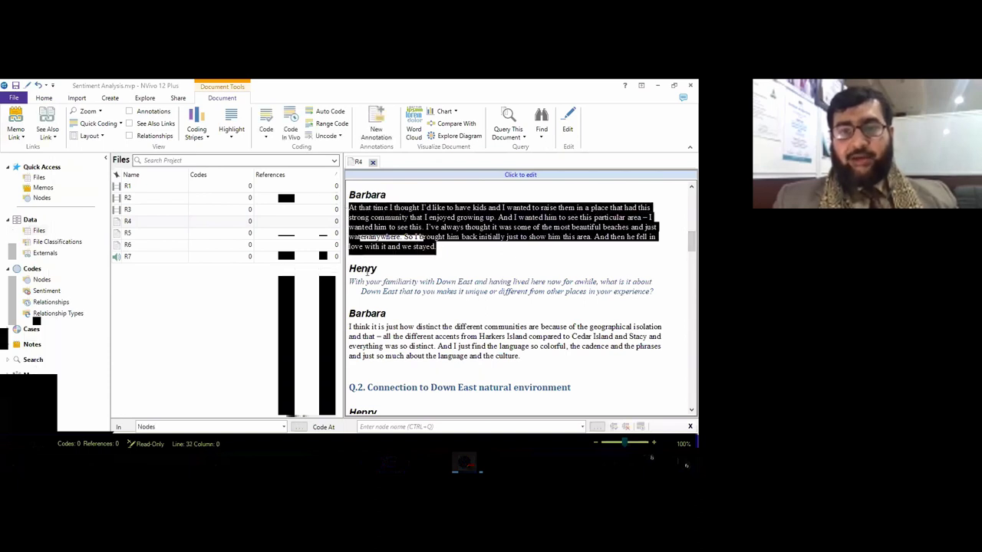
pyautogui.moveTo(382, 271); pyautogui.dragTo(349, 270)
pyautogui.moveTo(438, 246); pyautogui.dragTo(349, 205)
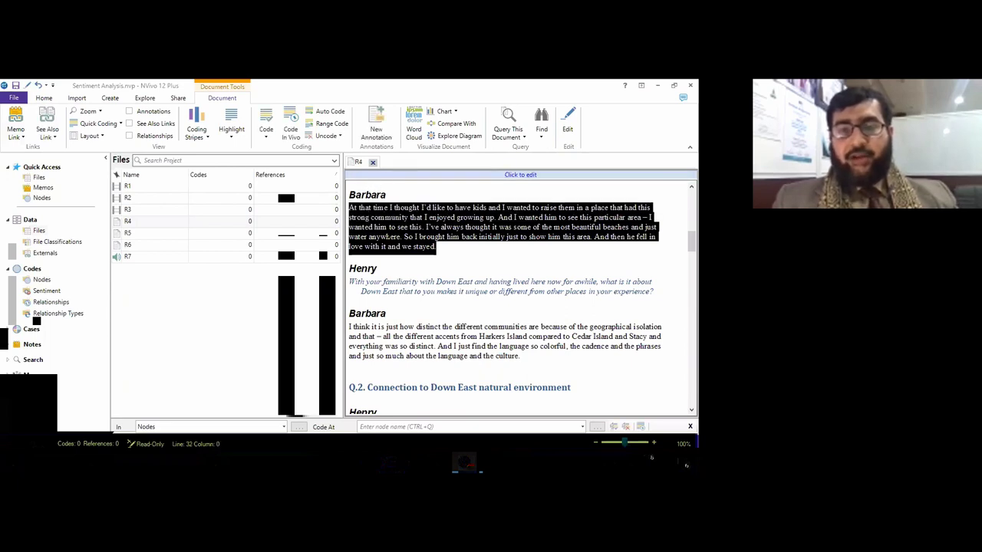
# Close the R4 document and open the R7 audio file to check its content
pyautogui.click(372, 163)
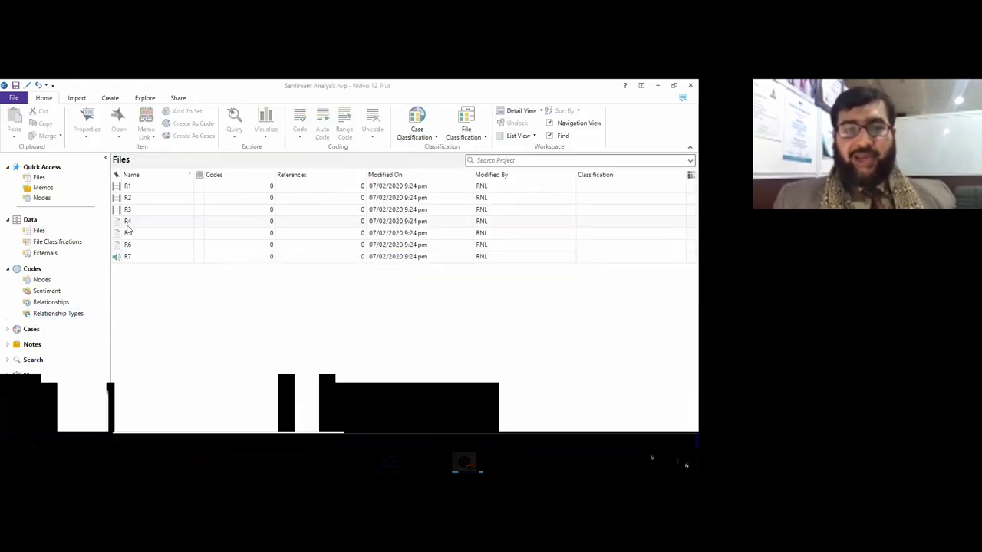
pyautogui.doubleClick(128, 257)
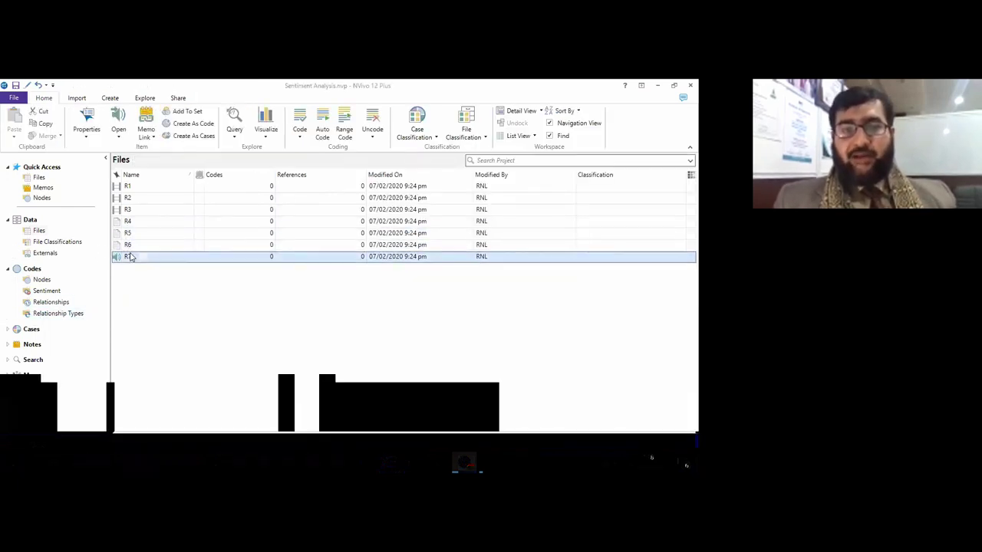
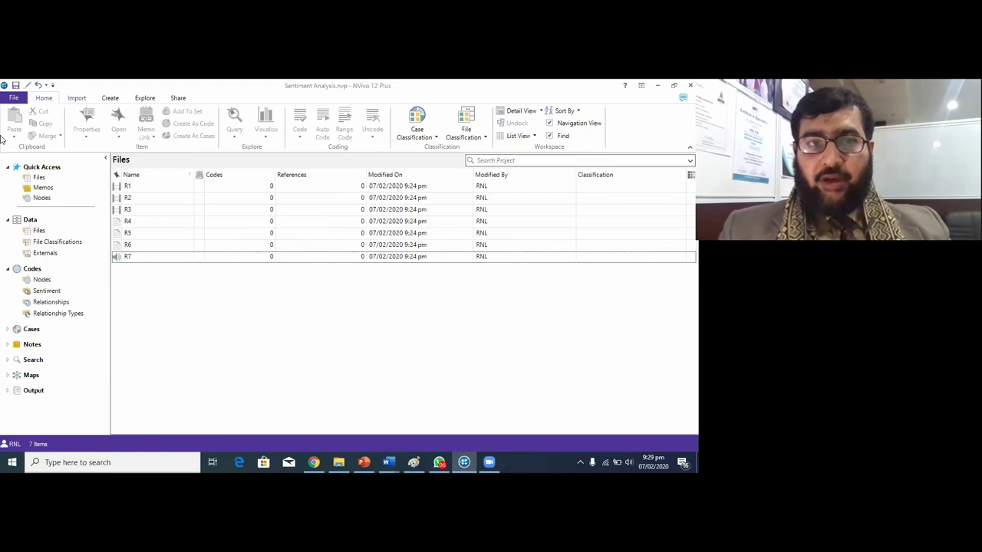
# Auto code the R1 video for sentiment with the Auto Code Wizard, enlarging the screen to 200% with Magnifier
pyautogui.moveTo(127, 187); pyautogui.dragTo(148, 253)
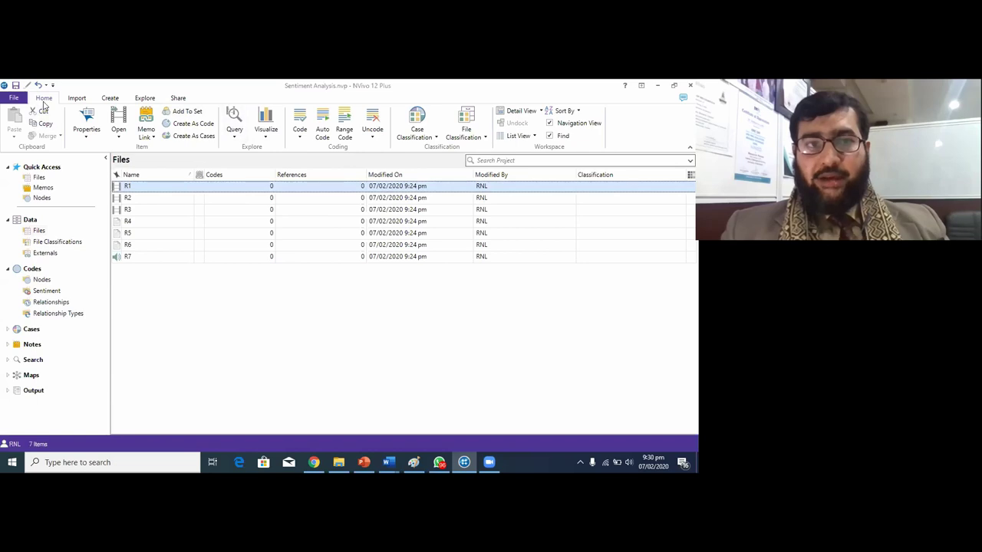
pyautogui.click(323, 133)
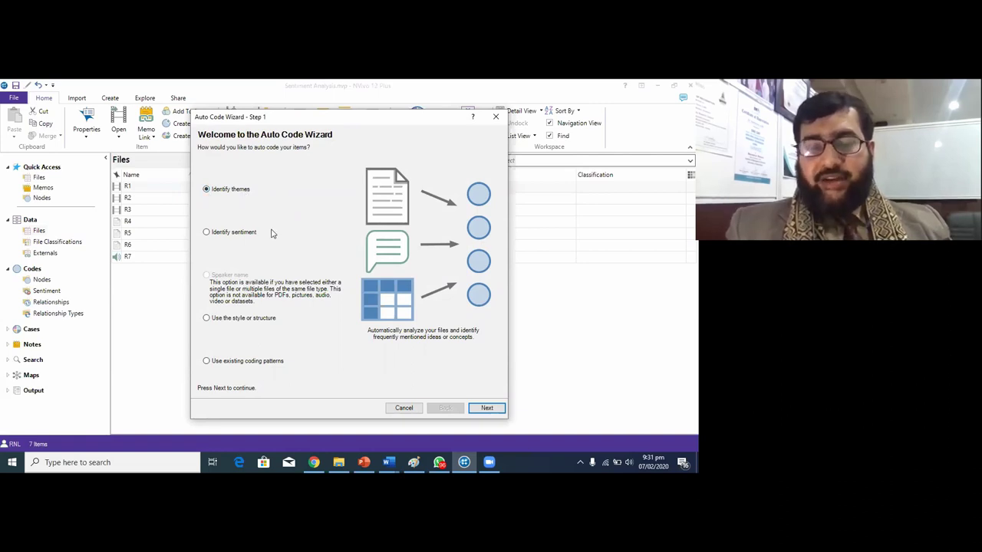
pyautogui.click(6, 462)
pyautogui.write('magi')
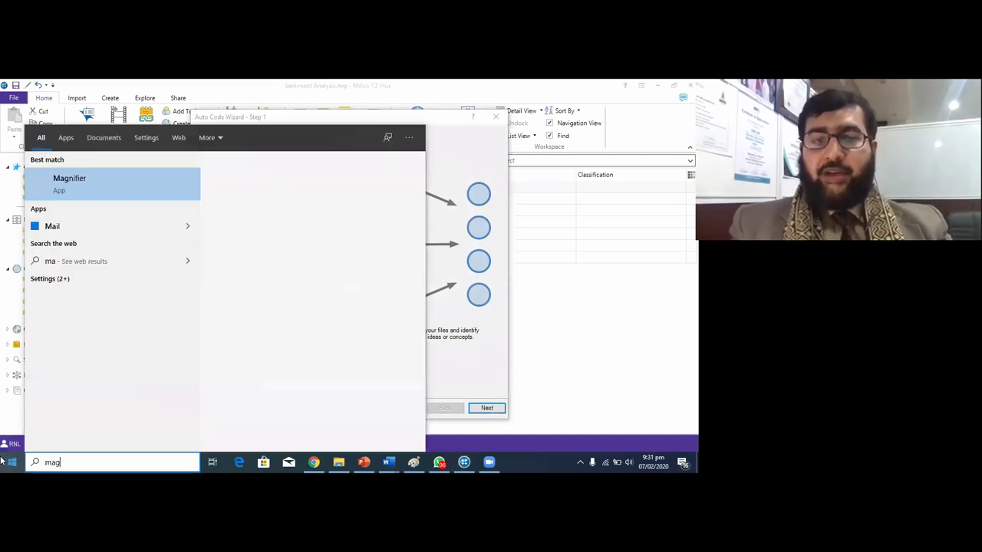
pyautogui.click(135, 184)
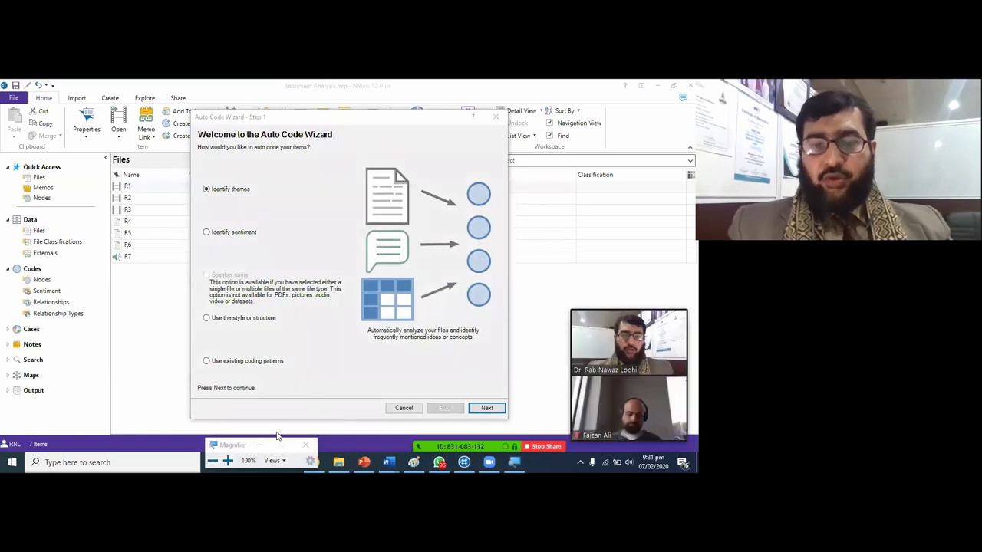
pyautogui.click(228, 461)
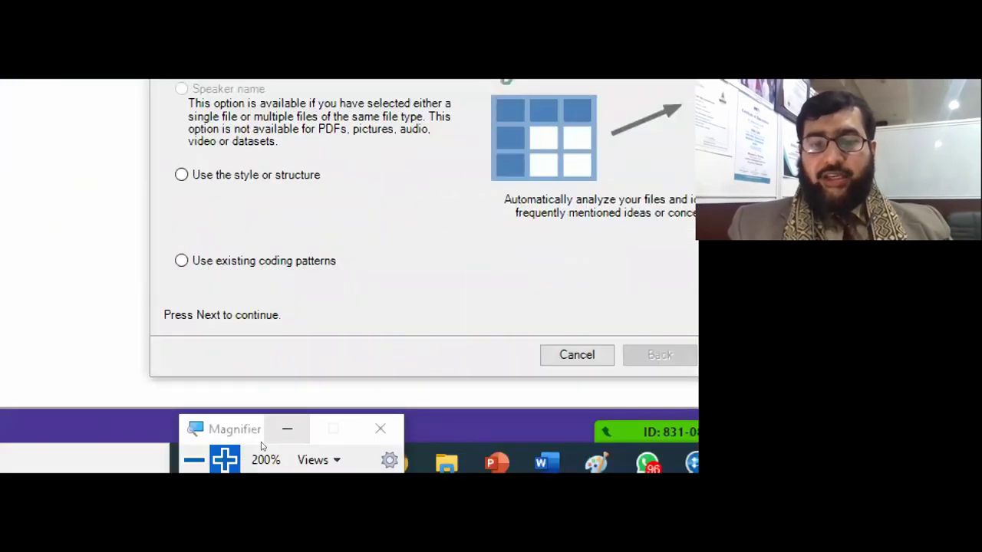
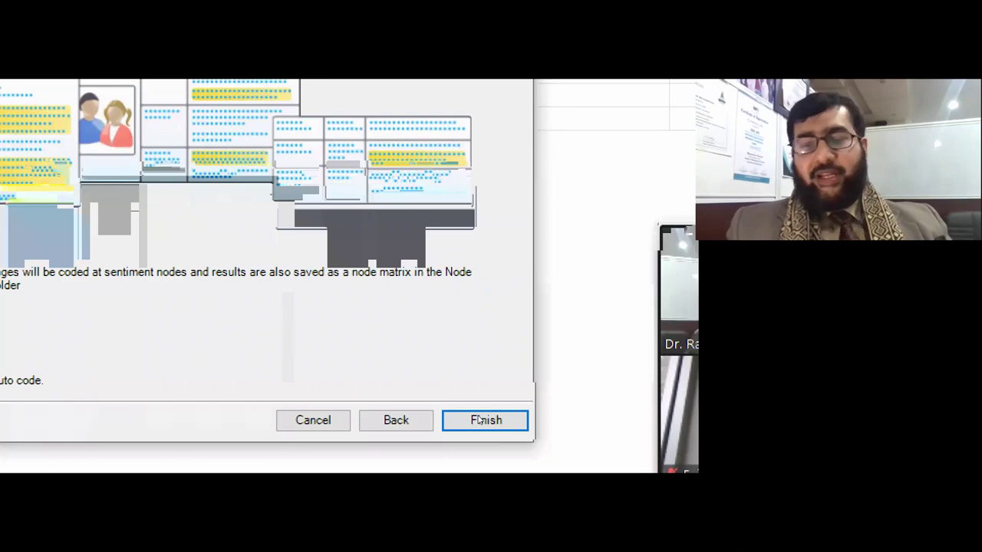
pyautogui.click(479, 413)
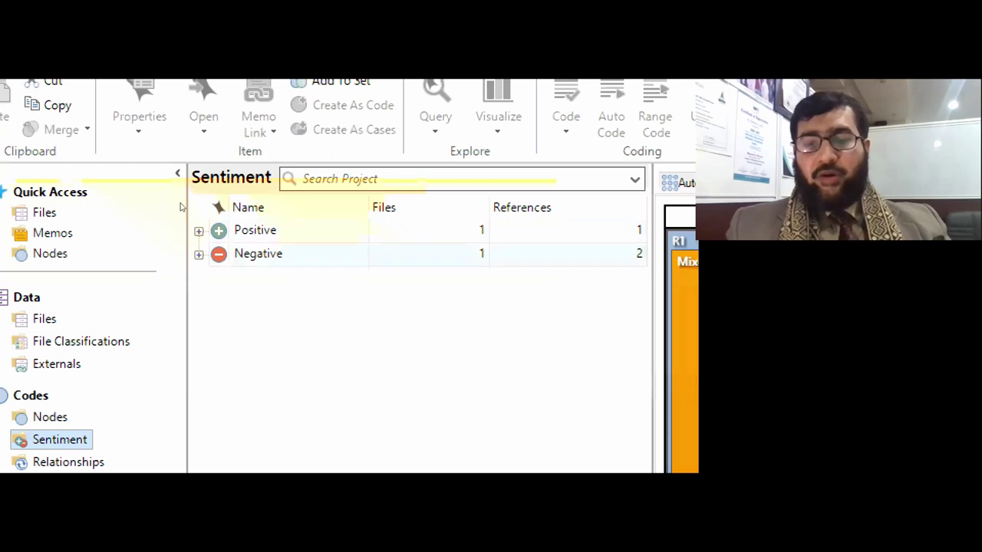
# Expand the Positive and Negative sentiment nodes to show their sub-nodes, and close Magnifier
pyautogui.press('Tab')
pyautogui.press('Right')
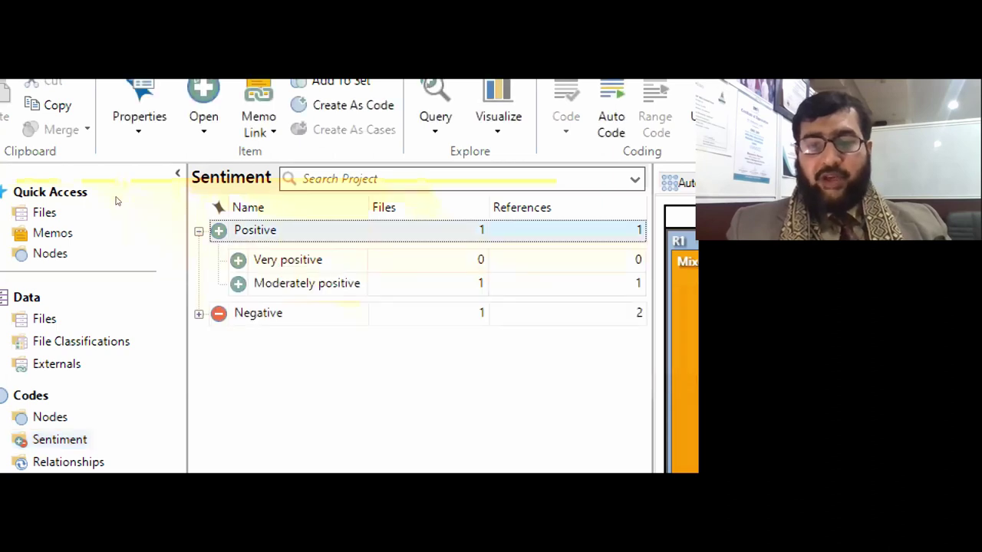
pyautogui.press('KP_Multiply')
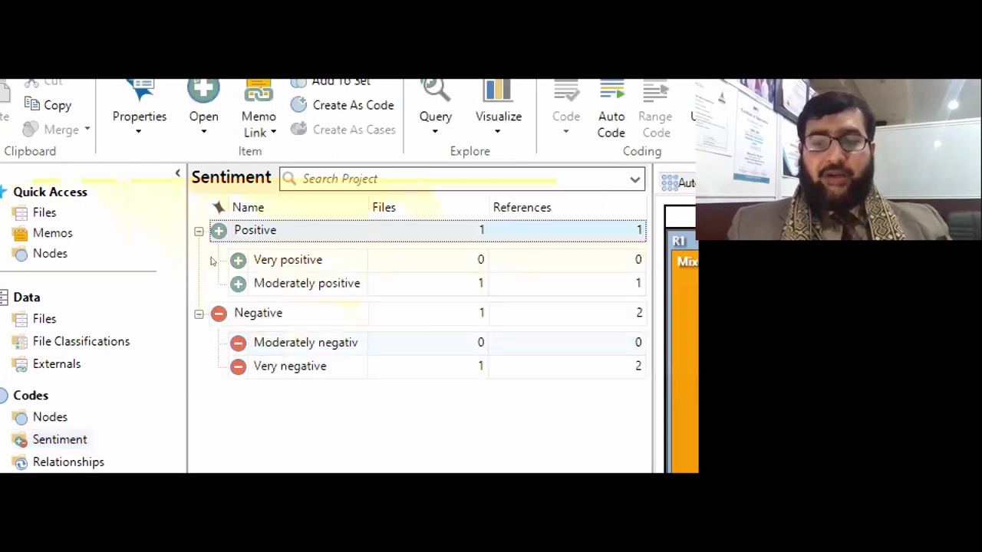
pyautogui.press('End')
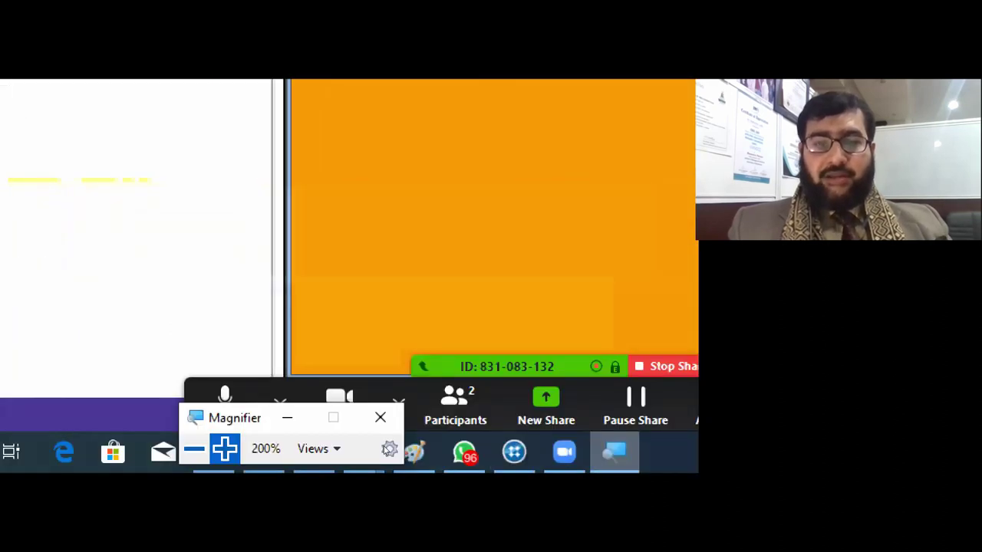
pyautogui.click(380, 417)
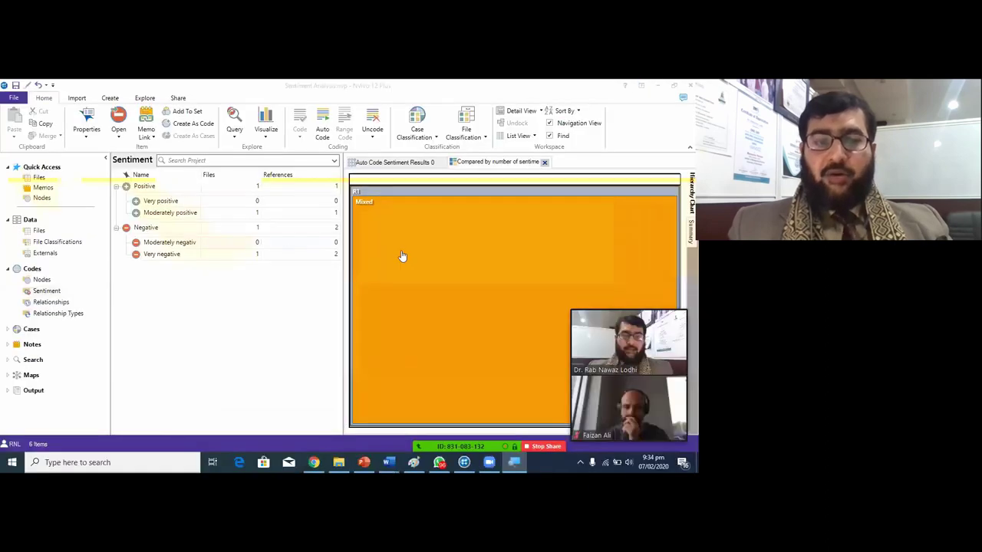
# Examine the file and reference counts of the Moderately negative, Moderately positive and Very negative nodes
pyautogui.click(164, 244)
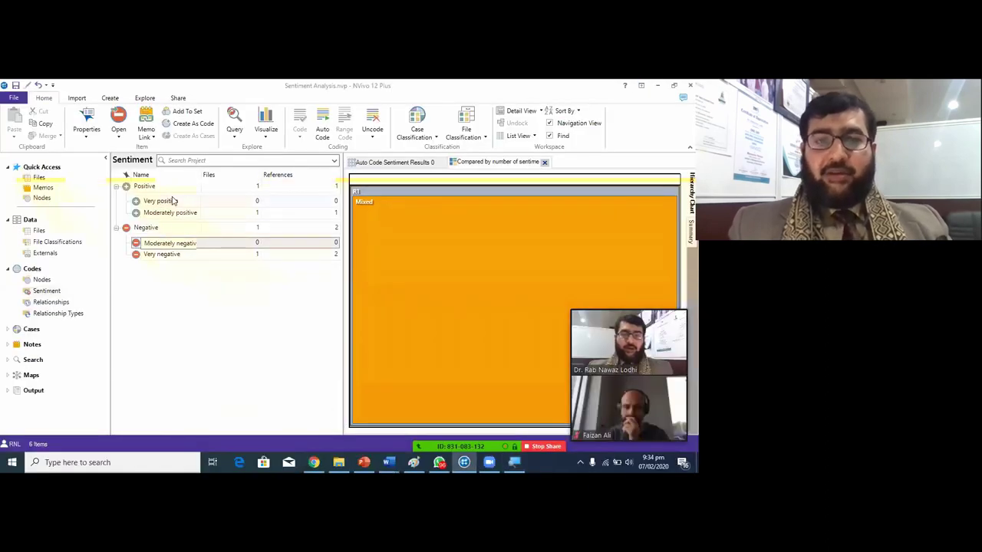
pyautogui.click(159, 214)
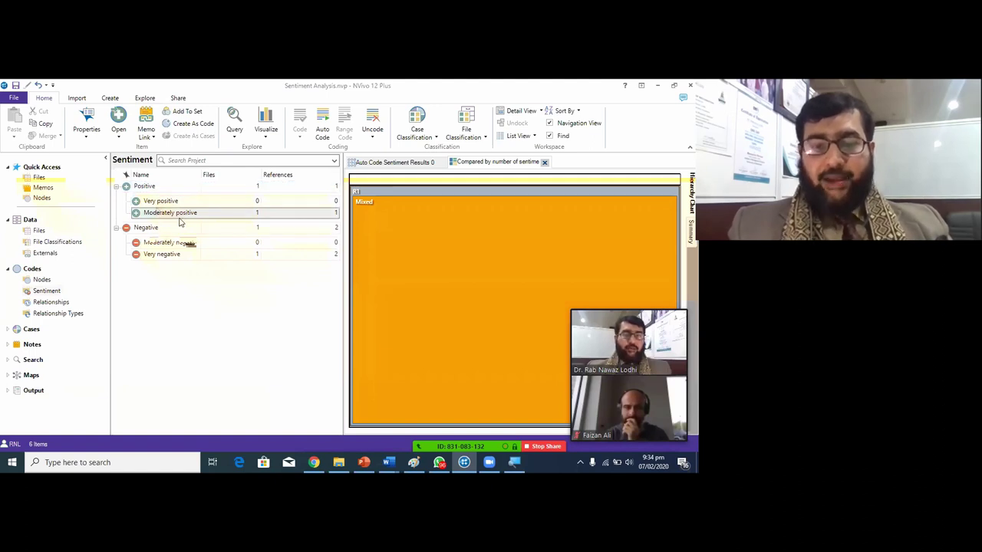
pyautogui.click(249, 215)
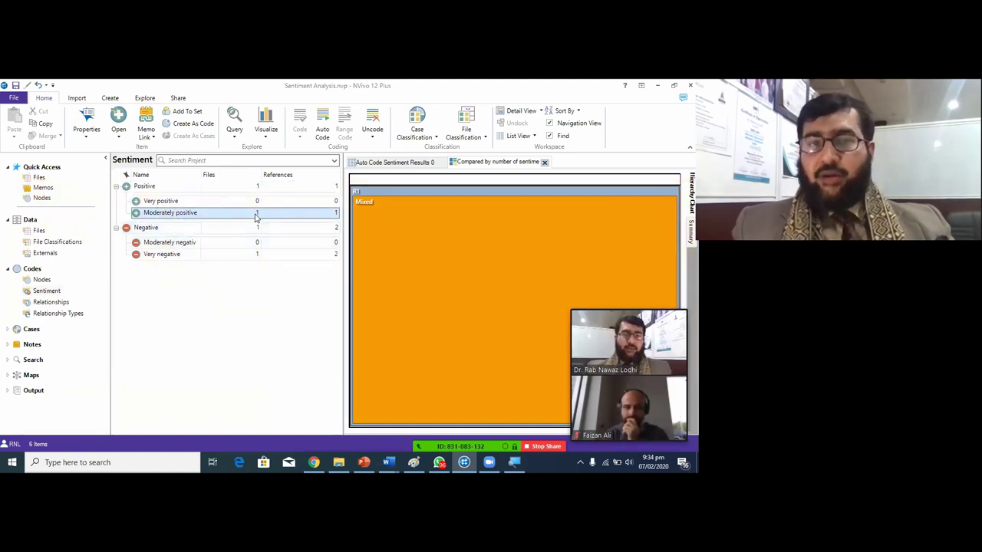
pyautogui.click(176, 256)
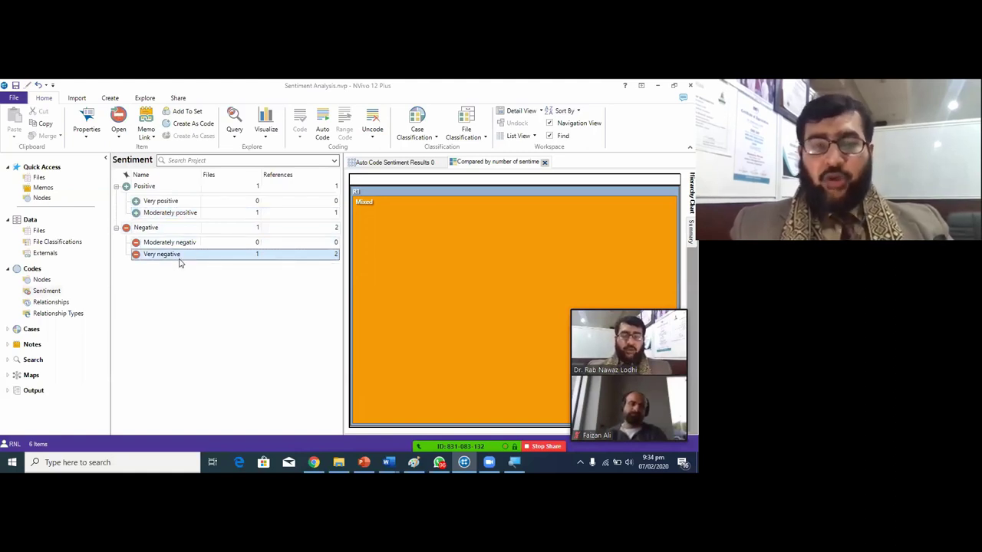
# Return to the project's data files and close R1's hierarchy chart and sentiment results matrix
pyautogui.click(40, 232)
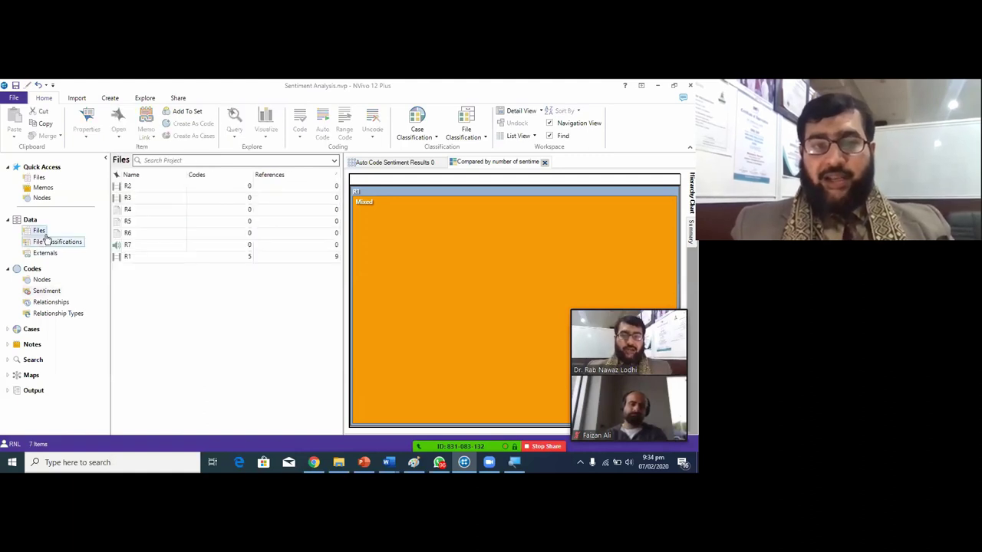
pyautogui.click(544, 162)
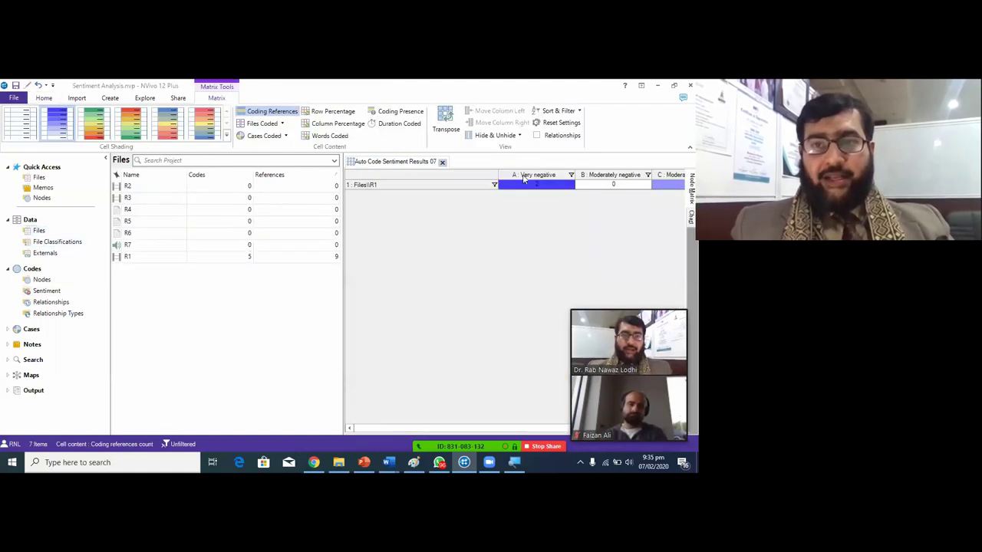
pyautogui.click(442, 162)
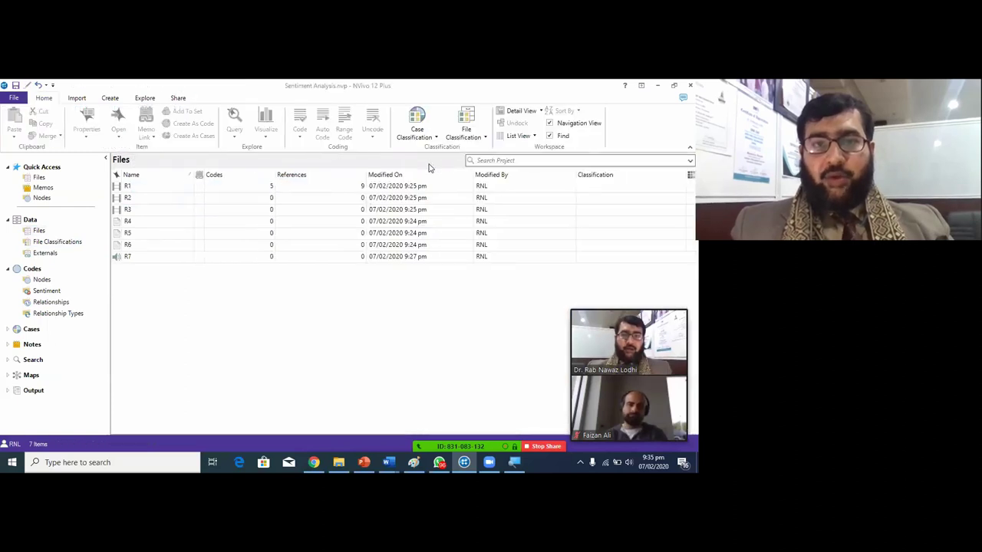
# Auto code the R2 video for sentiment, coding by paragraphs
pyautogui.click(132, 200)
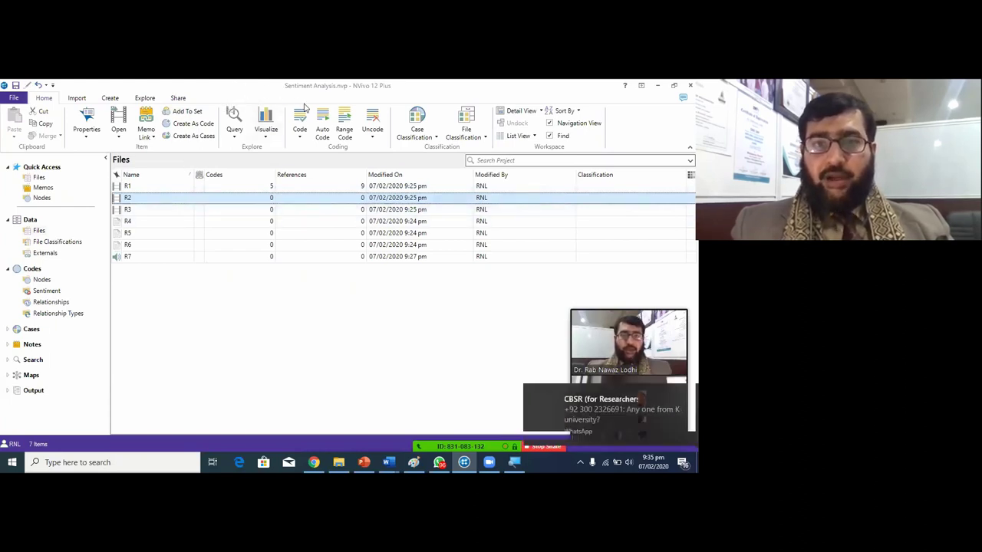
pyautogui.click(321, 128)
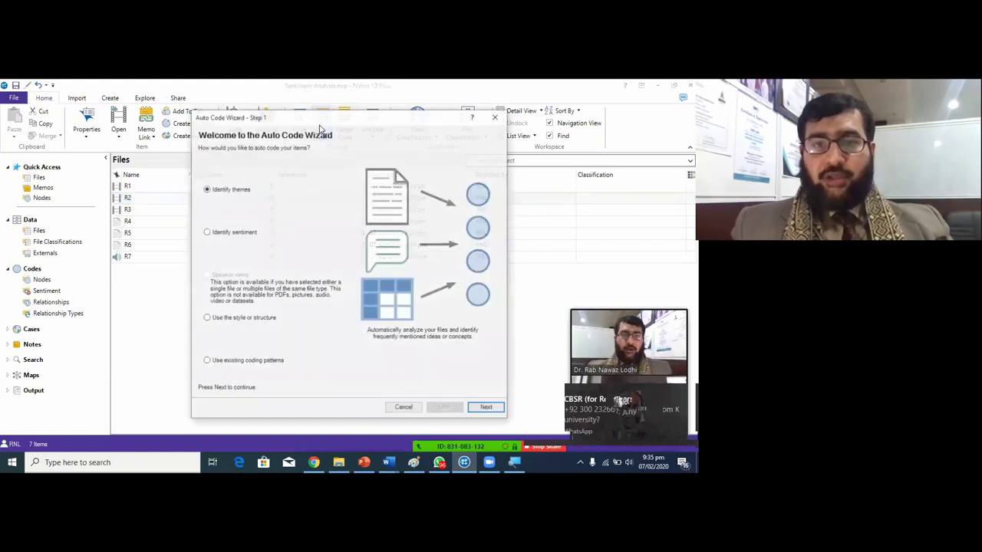
pyautogui.click(219, 231)
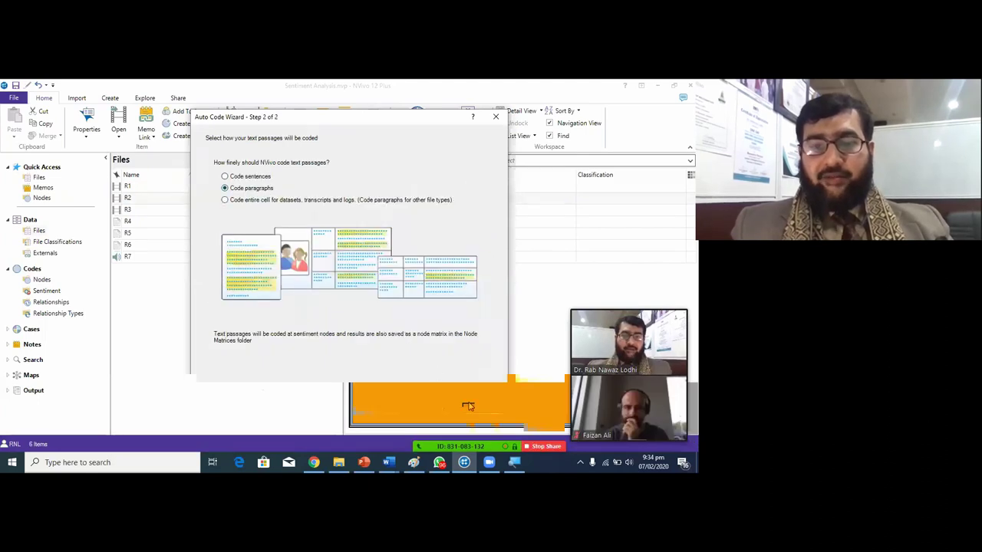
pyautogui.click(468, 407)
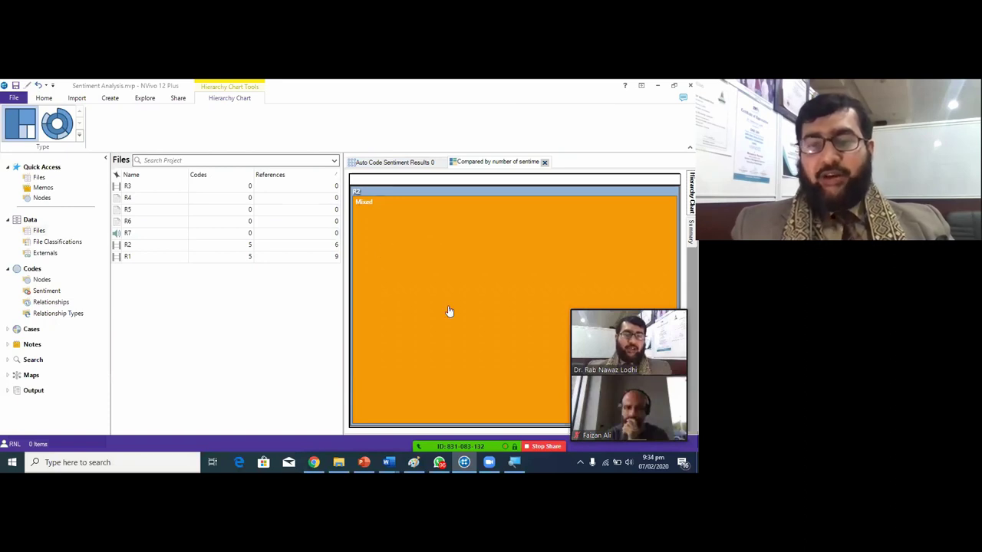
# Close R2's hierarchy chart and sentiment results matrix, and select the R3 video
pyautogui.click(364, 462)
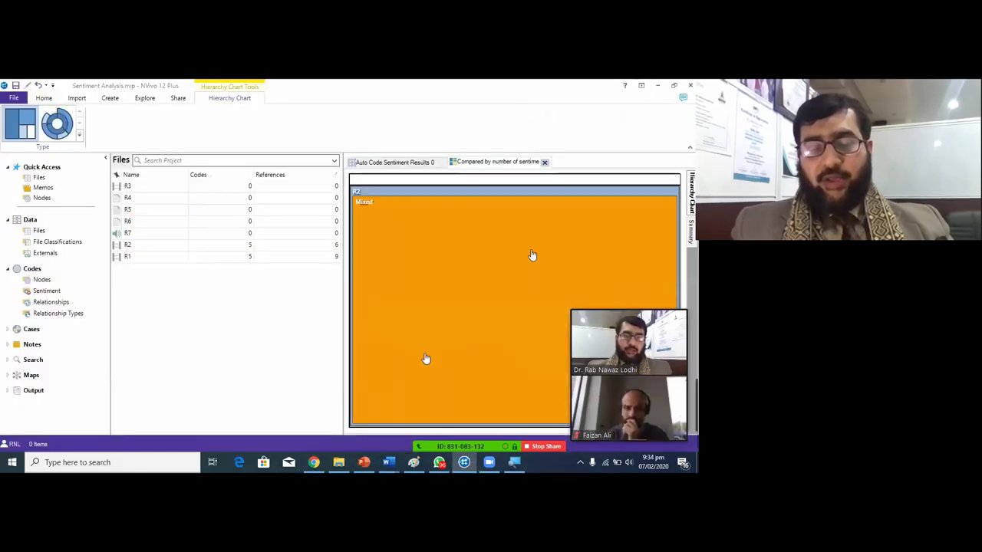
pyautogui.click(544, 163)
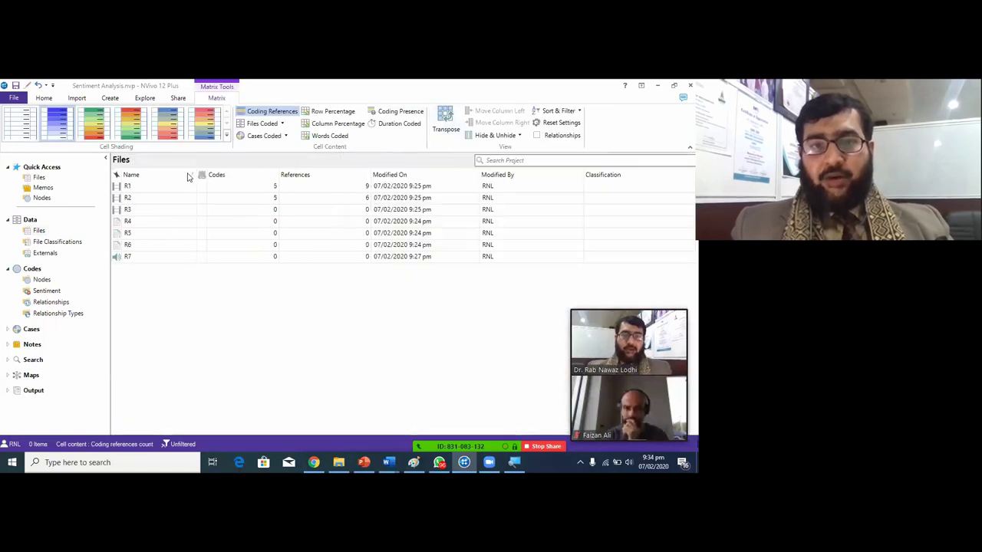
pyautogui.click(442, 163)
pyautogui.click(143, 211)
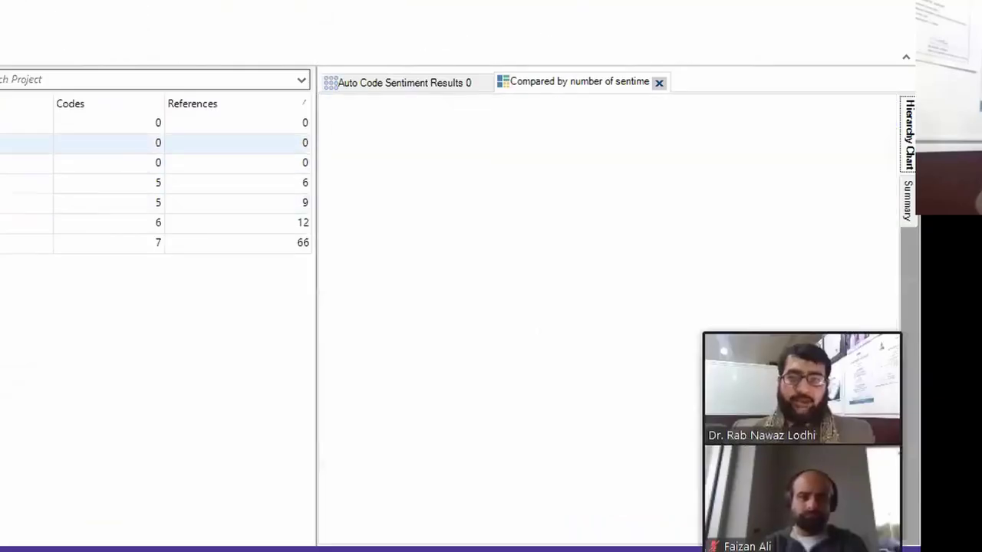
# Auto code the R7 audio file for sentiment, coding by paragraphs
pyautogui.click(2, 163)
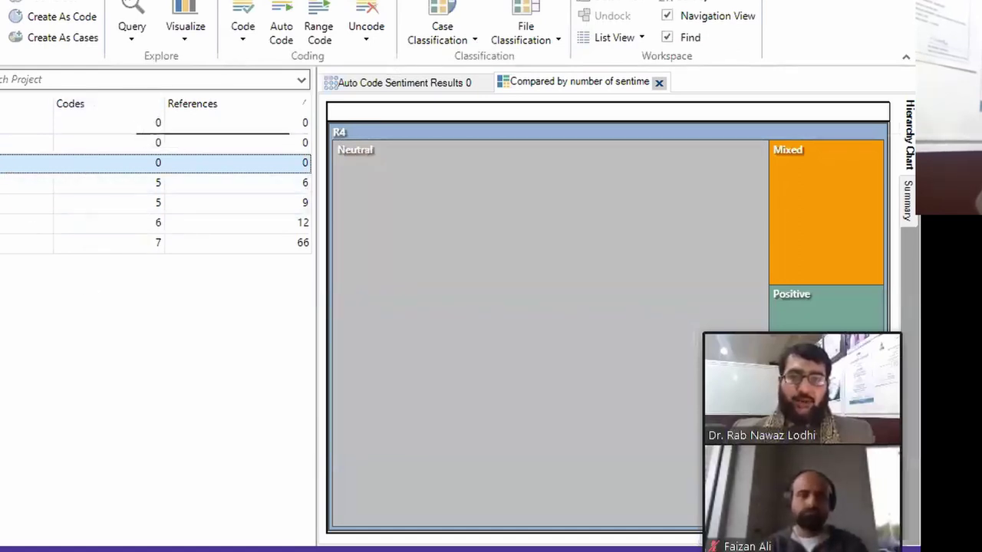
pyautogui.click(276, 28)
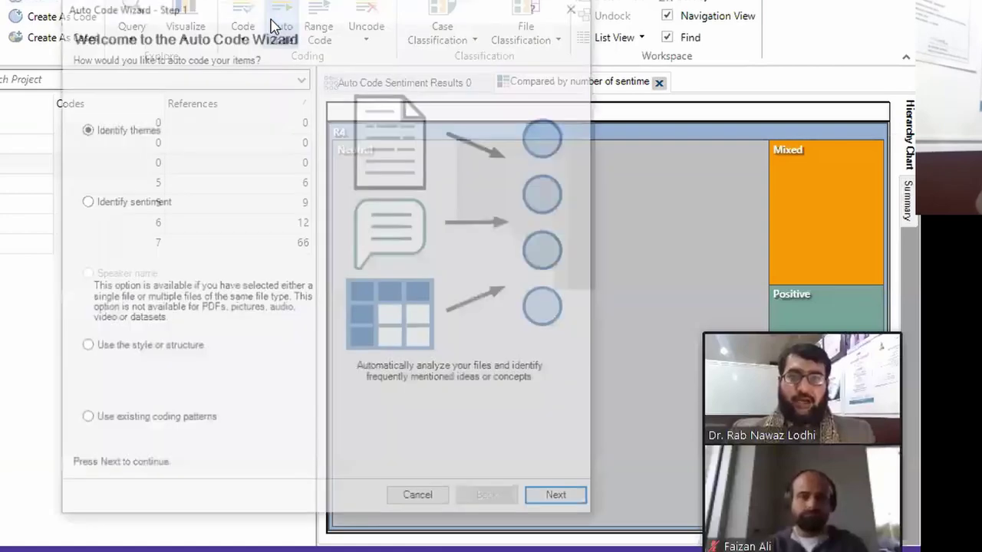
pyautogui.click(112, 209)
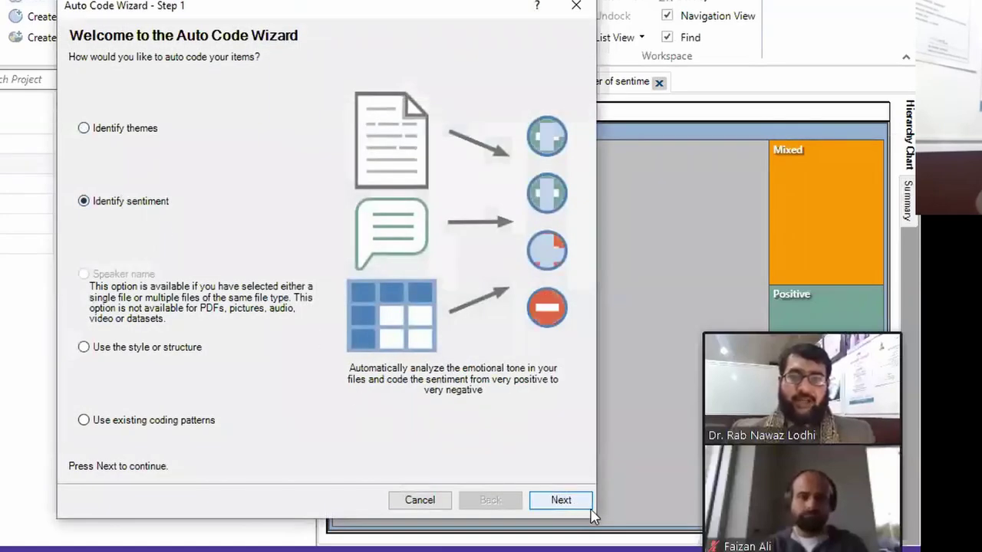
pyautogui.click(560, 500)
pyautogui.click(176, 127)
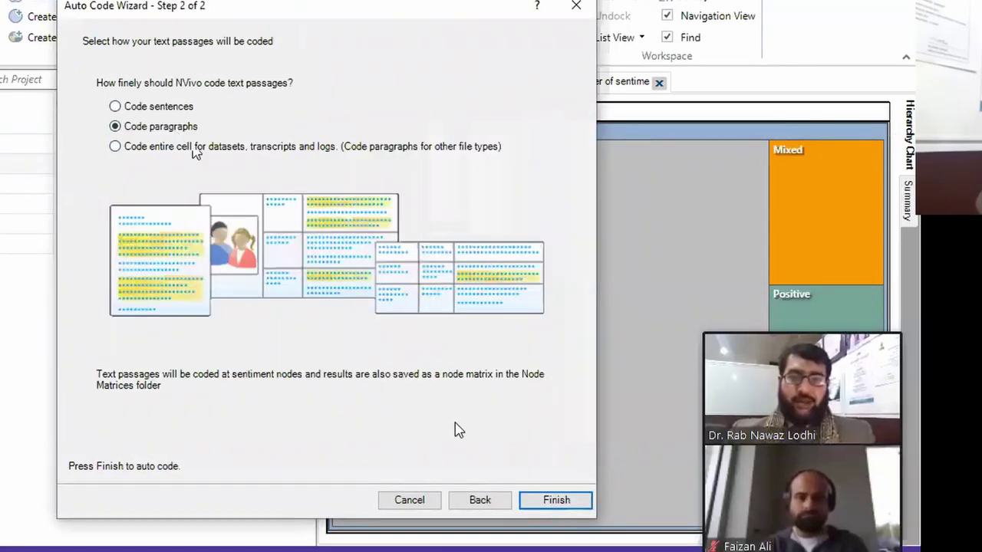
pyautogui.click(555, 502)
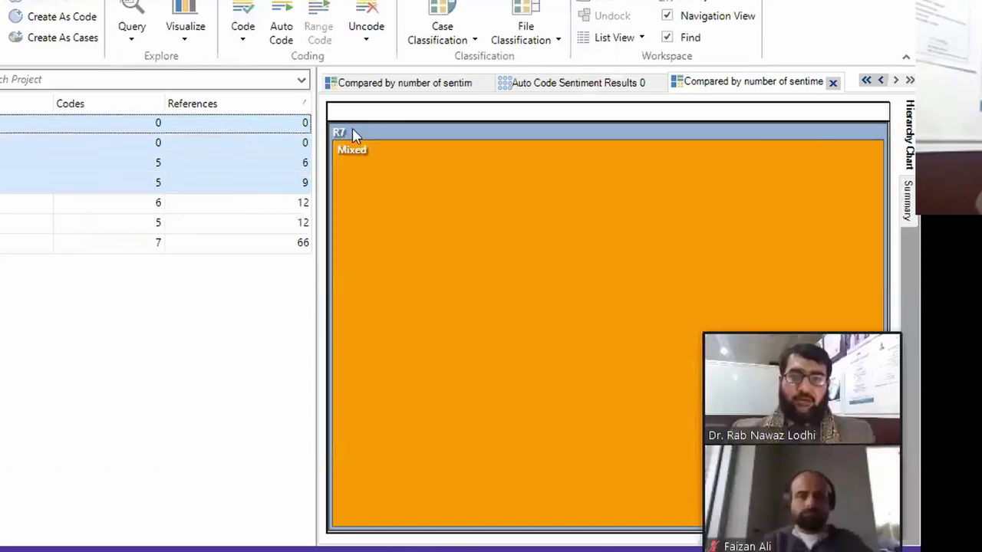
# Auto code the R6 file for sentiment, coding by paragraphs
pyautogui.click(4, 142)
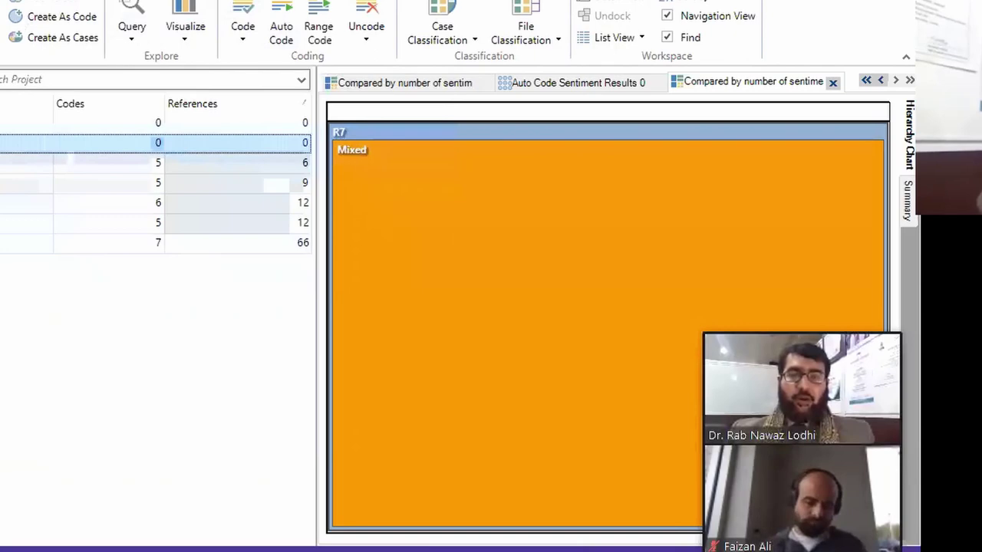
pyautogui.click(281, 29)
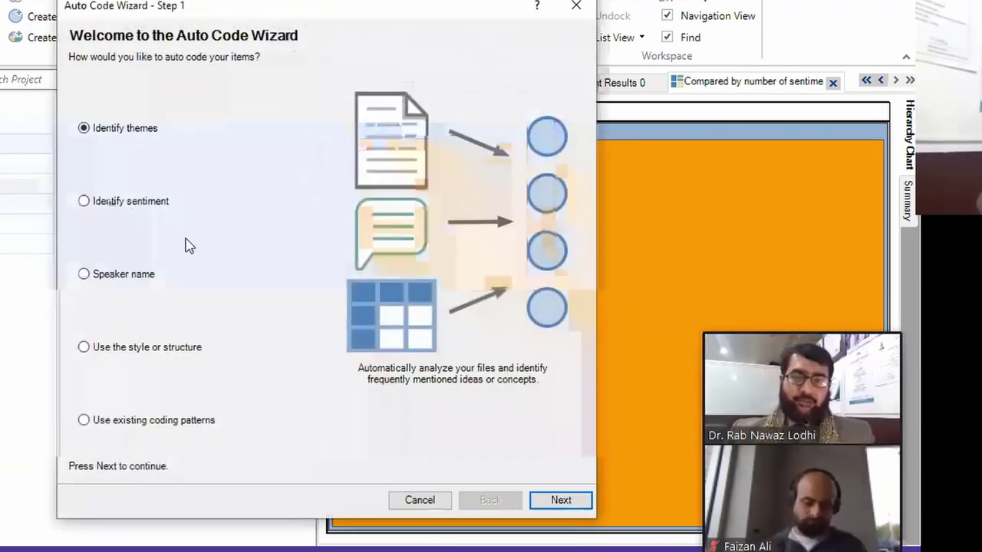
pyautogui.click(123, 203)
pyautogui.click(565, 500)
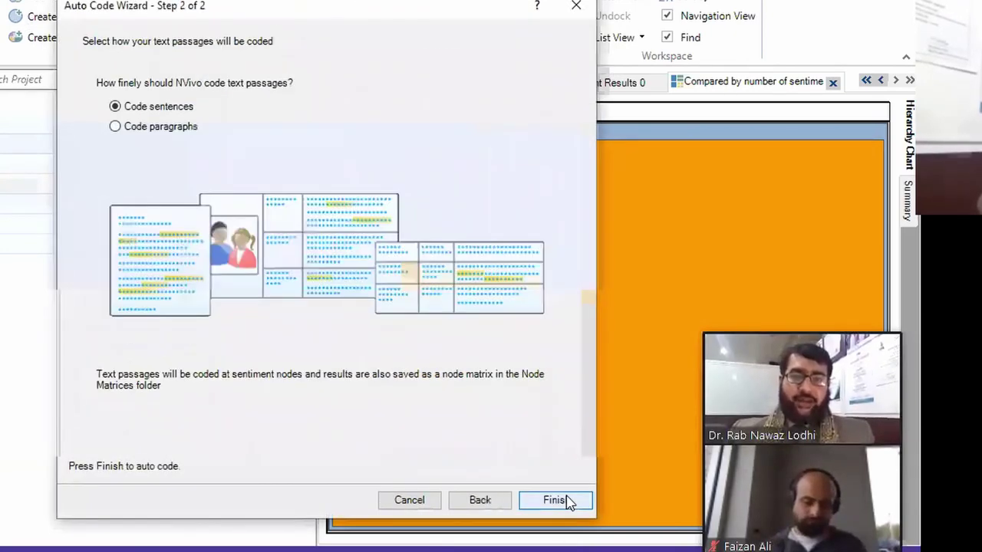
pyautogui.click(178, 127)
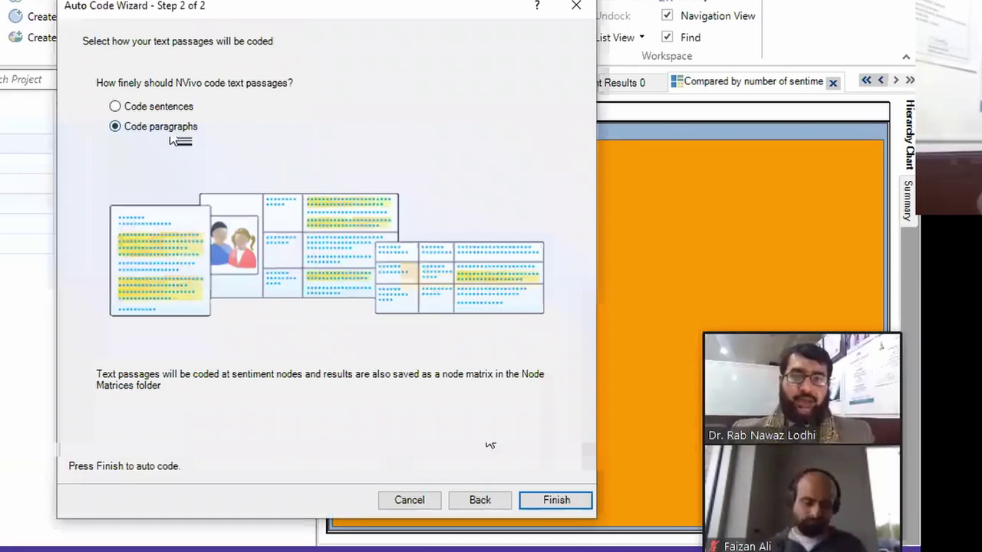
pyautogui.click(546, 500)
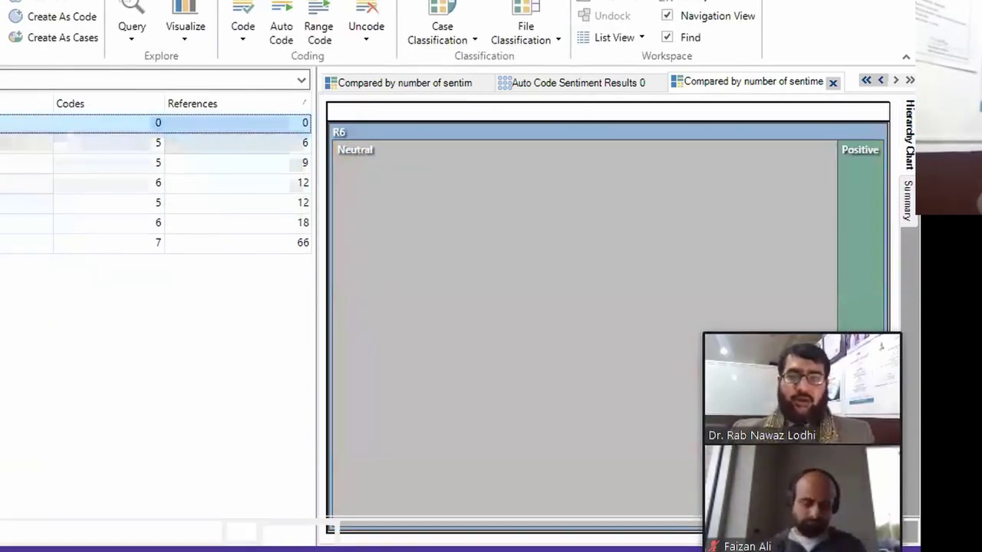
# Open the R5 interview document and auto code it for sentiment, coding by paragraphs
pyautogui.doubleClick(3, 138)
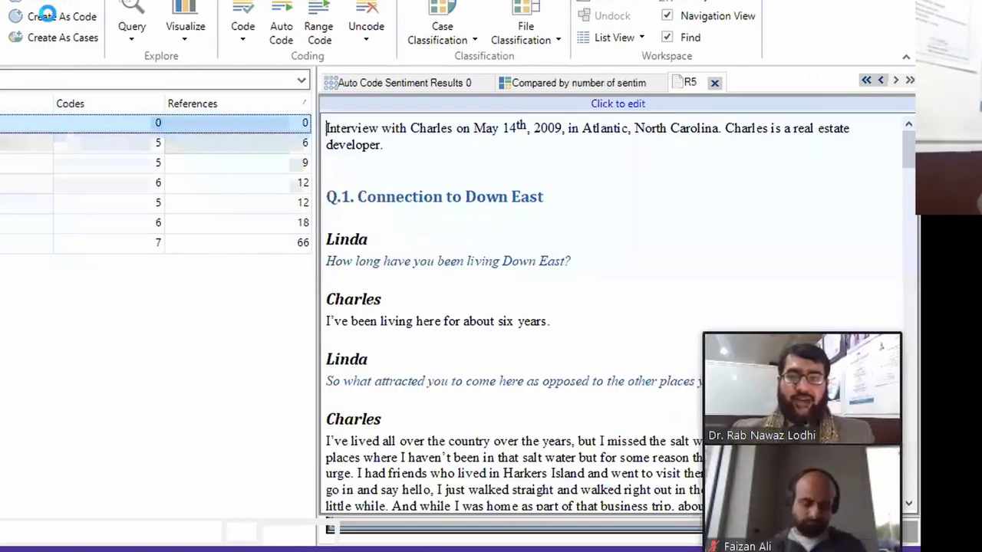
pyautogui.click(3, 134)
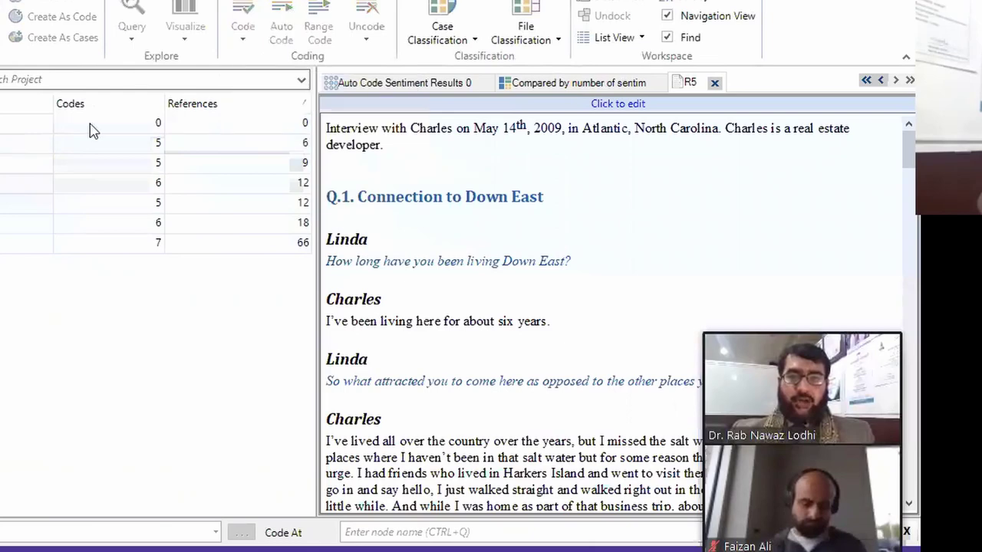
pyautogui.click(26, 134)
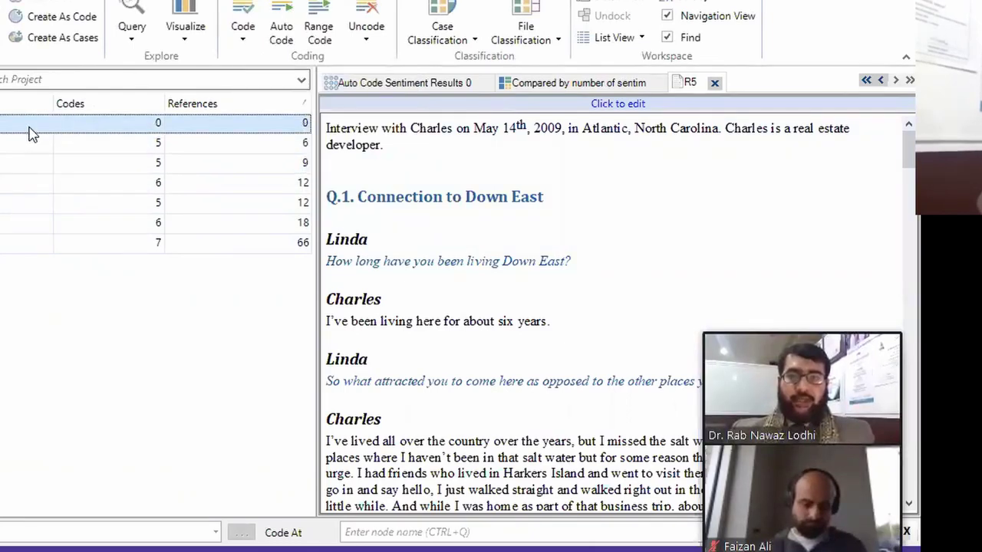
pyautogui.click(280, 23)
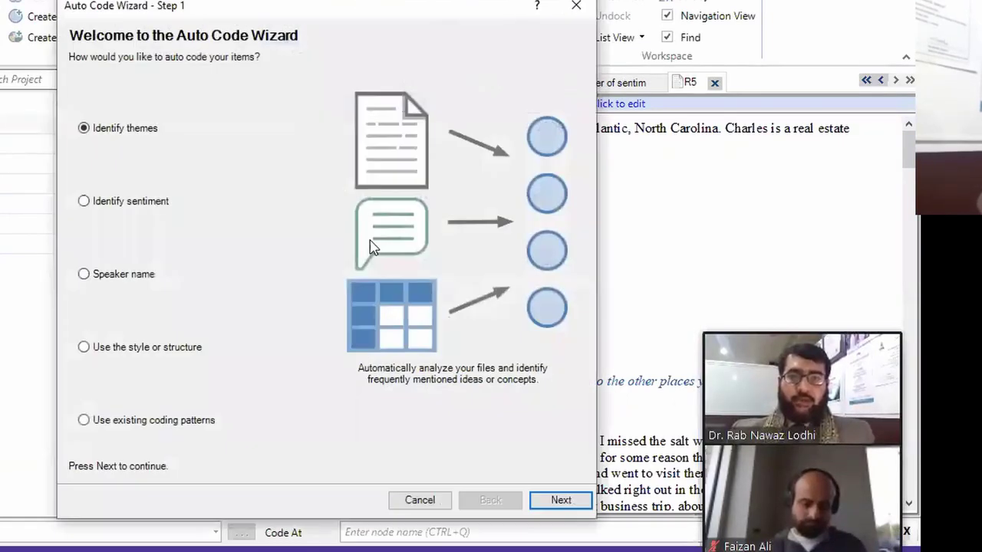
pyautogui.click(148, 201)
pyautogui.click(561, 501)
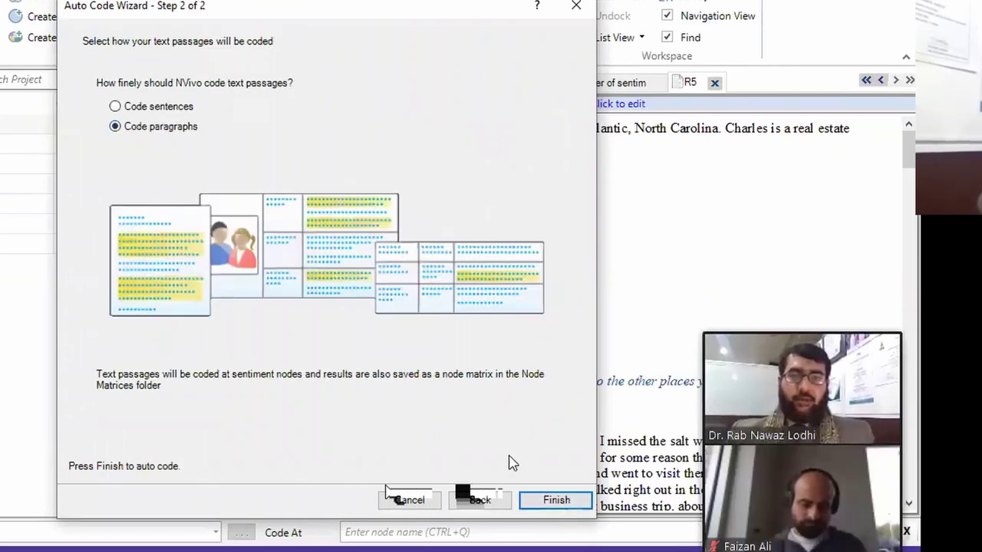
pyautogui.click(553, 500)
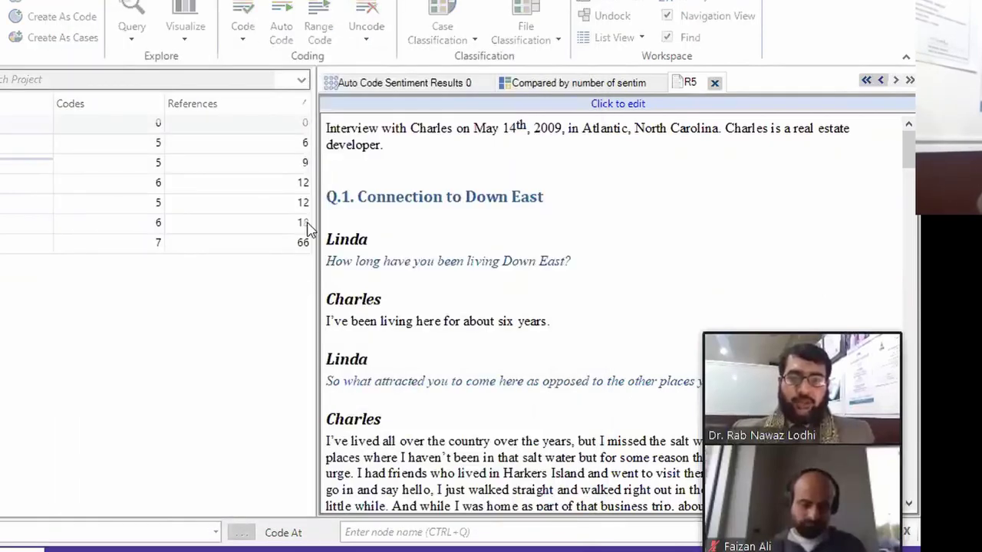
# Close R5's hierarchy chart and sentiment results matrix along with the R5 document
pyautogui.click(713, 84)
pyautogui.click(713, 85)
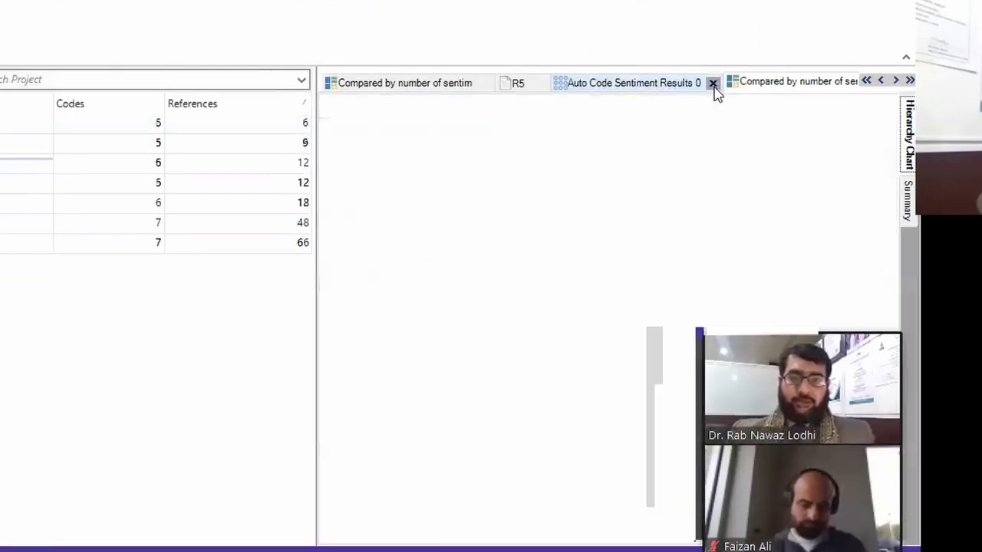
pyautogui.click(714, 85)
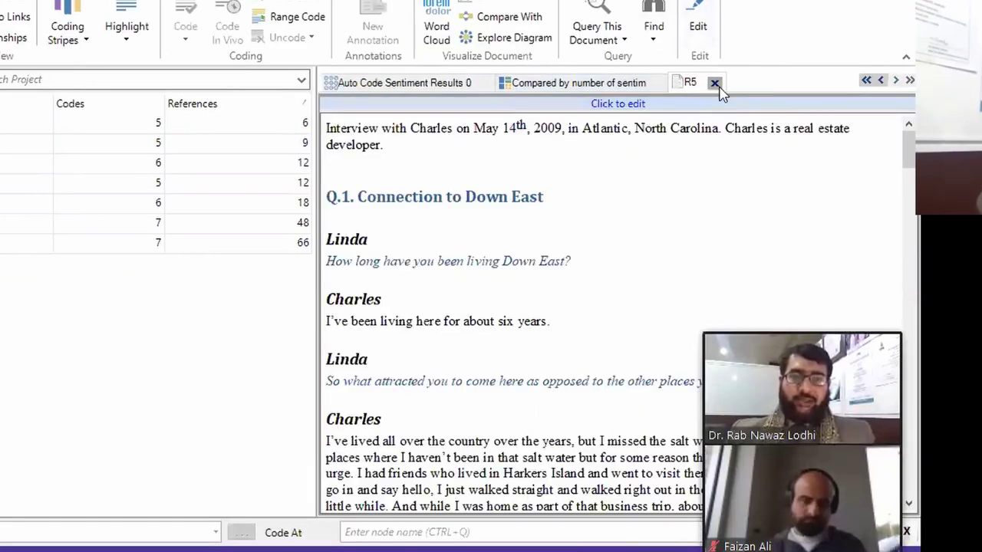
pyautogui.click(714, 83)
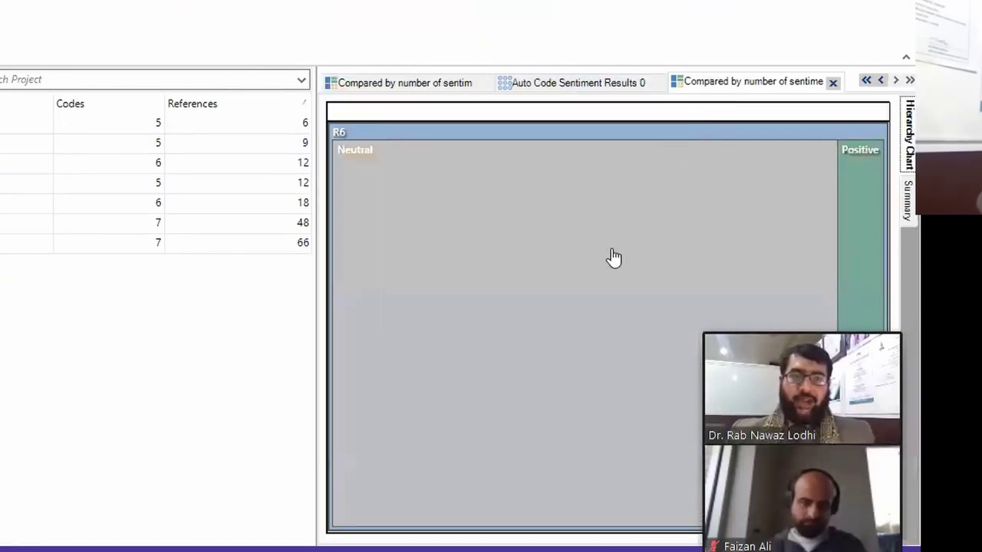
# Close all remaining hierarchy charts and sentiment results matrices, including those for R6, R7 and R4
pyautogui.moveTo(610, 161)
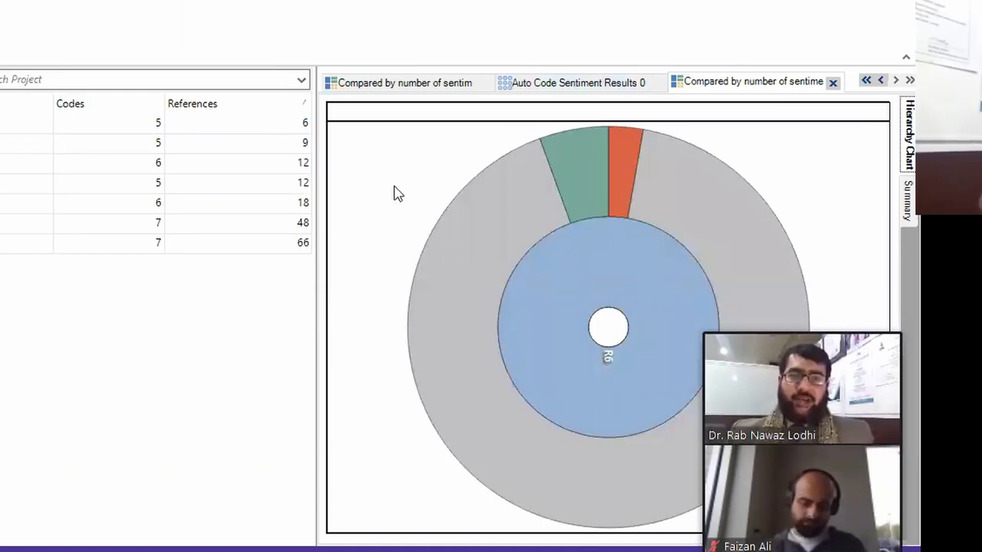
pyautogui.click(833, 83)
pyautogui.click(833, 83)
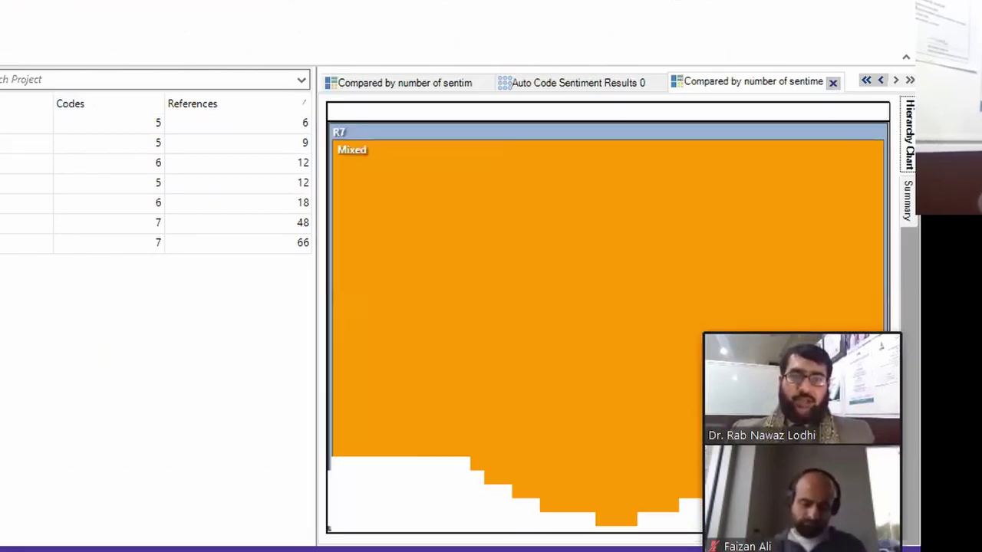
pyautogui.click(833, 83)
pyautogui.click(833, 83)
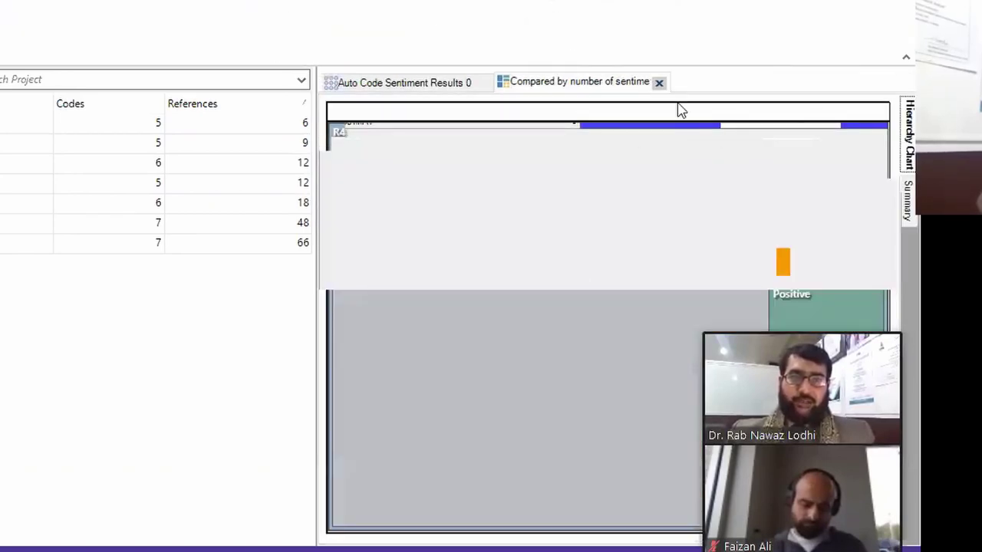
pyautogui.click(658, 81)
pyautogui.click(486, 83)
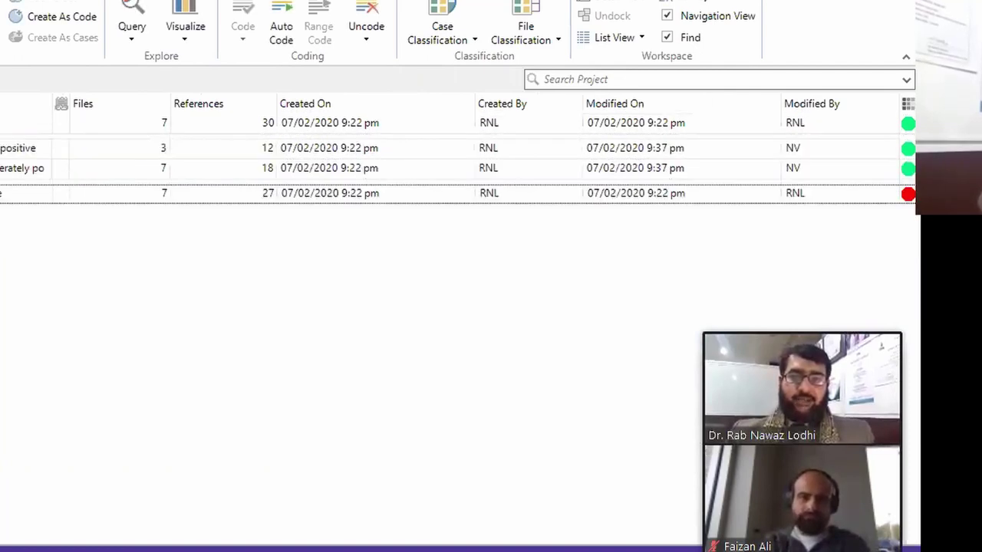
# Widen the name column in the sentiment node list to show full names, and review the positive and negative child nodes
pyautogui.click(4, 148)
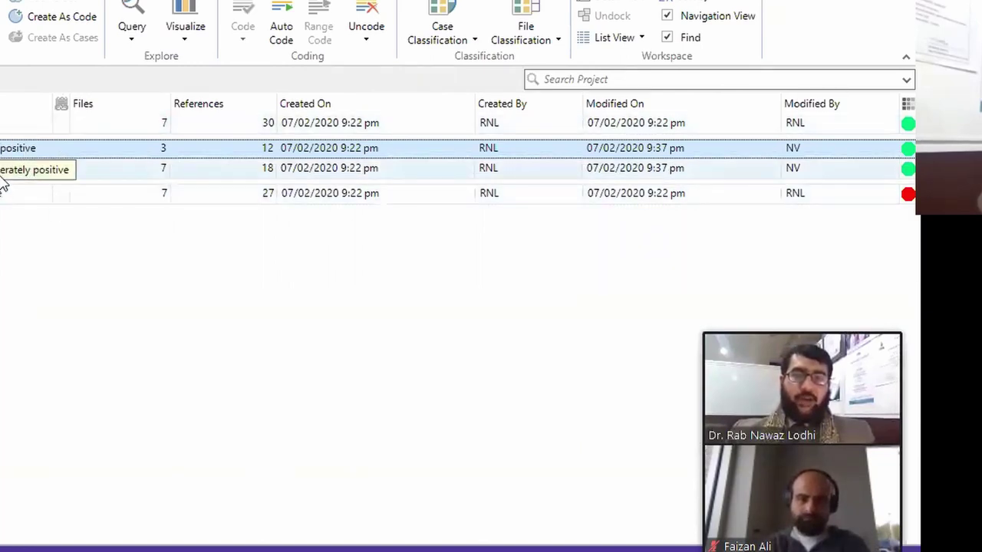
pyautogui.moveTo(50, 102); pyautogui.dragTo(119, 102)
pyautogui.click(60, 168)
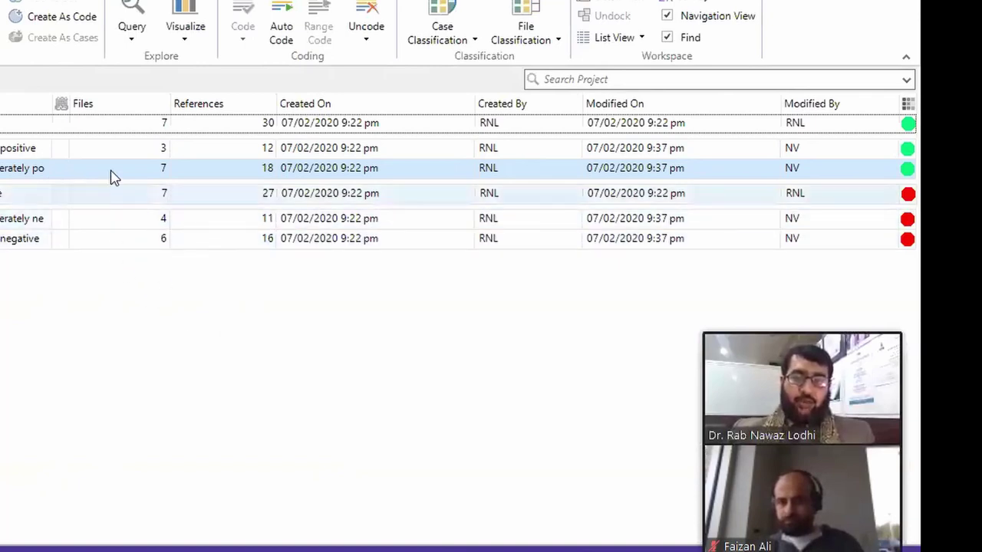
pyautogui.click(140, 221)
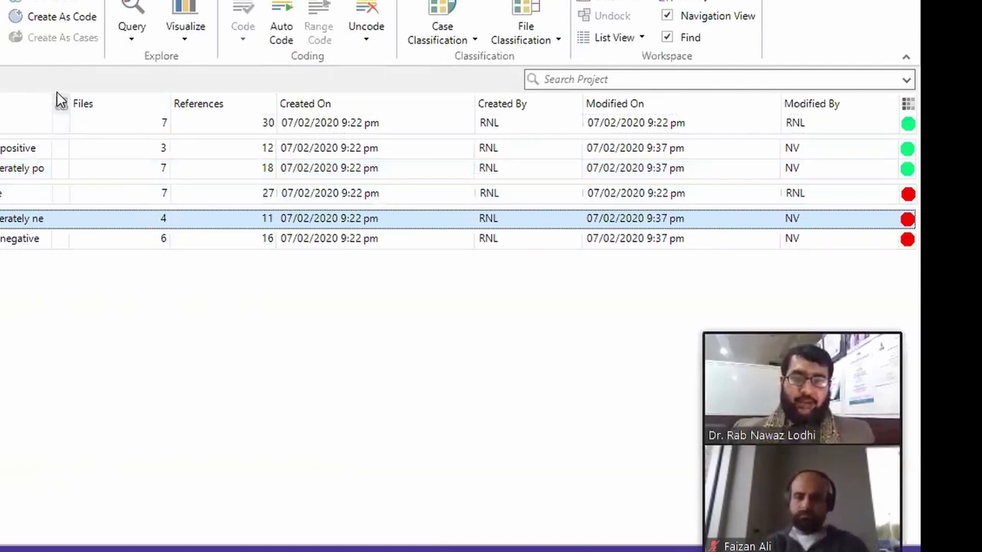
pyautogui.moveTo(55, 99); pyautogui.dragTo(128, 98)
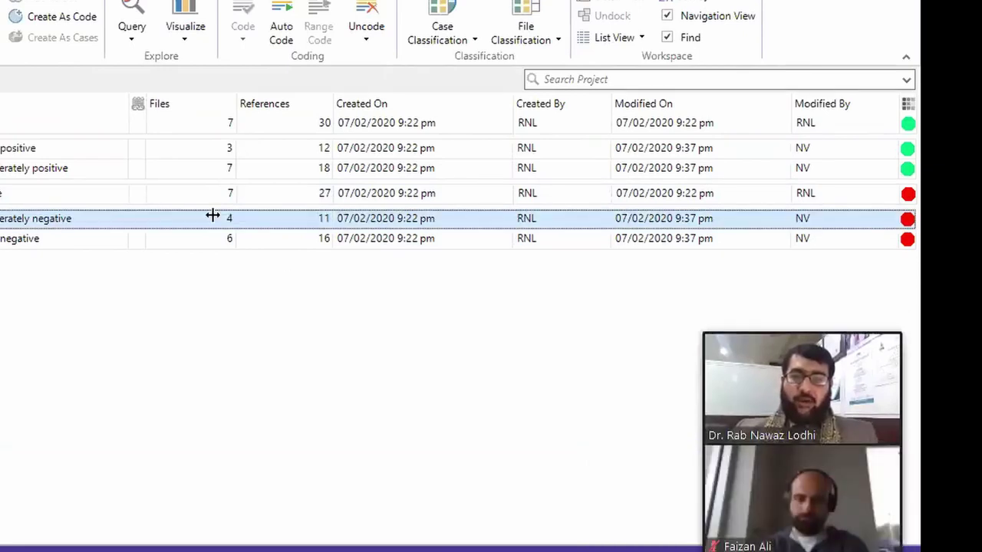
pyautogui.click(40, 239)
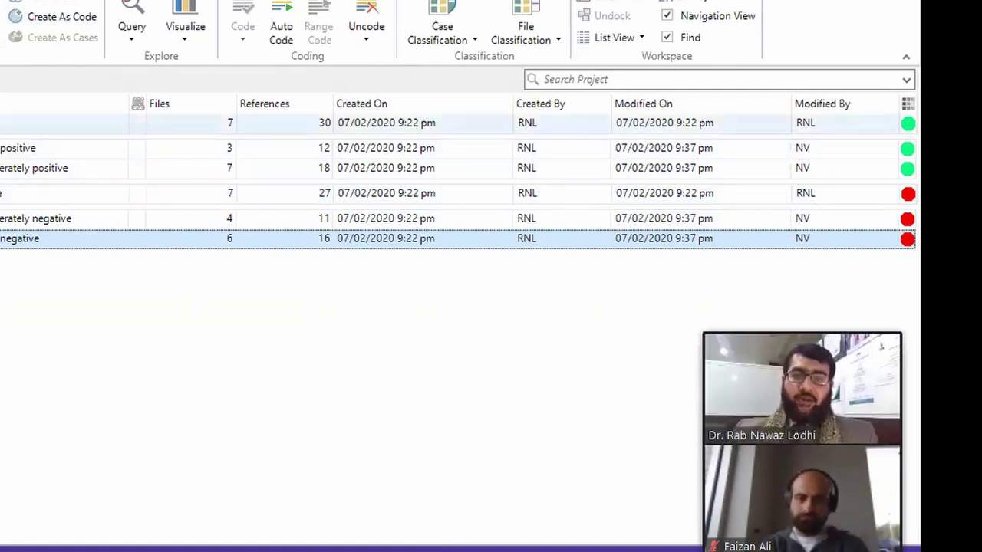
# Collapse and re-expand the Positive node, and compare the file and reference counts of its Very positive and Moderately positive child nodes
pyautogui.click(3, 122)
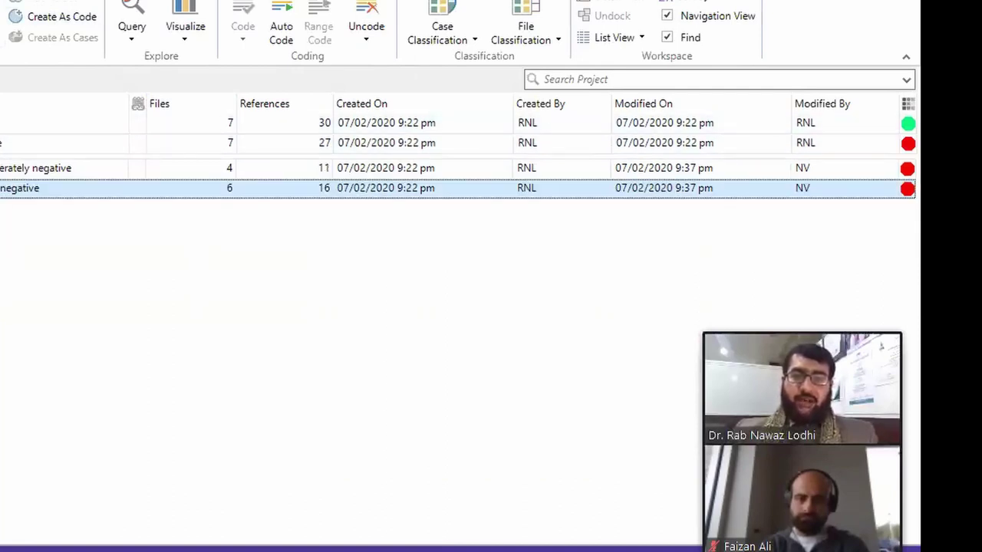
pyautogui.click(4, 123)
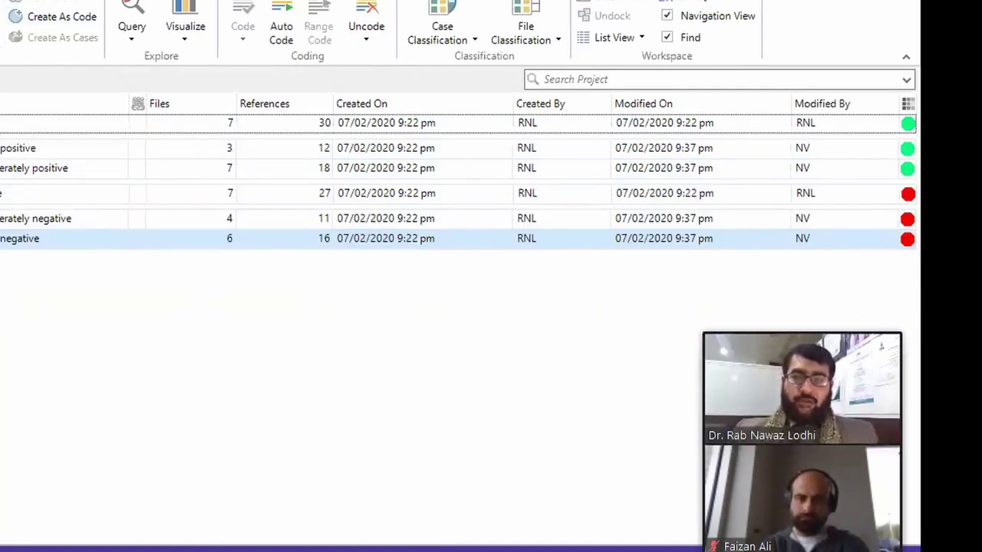
pyautogui.click(22, 147)
pyautogui.click(19, 168)
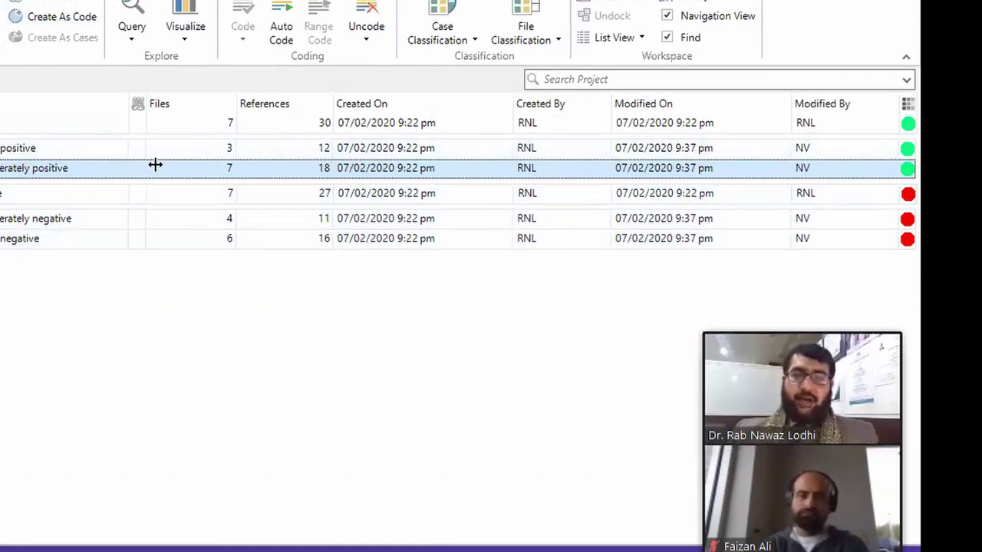
pyautogui.click(77, 148)
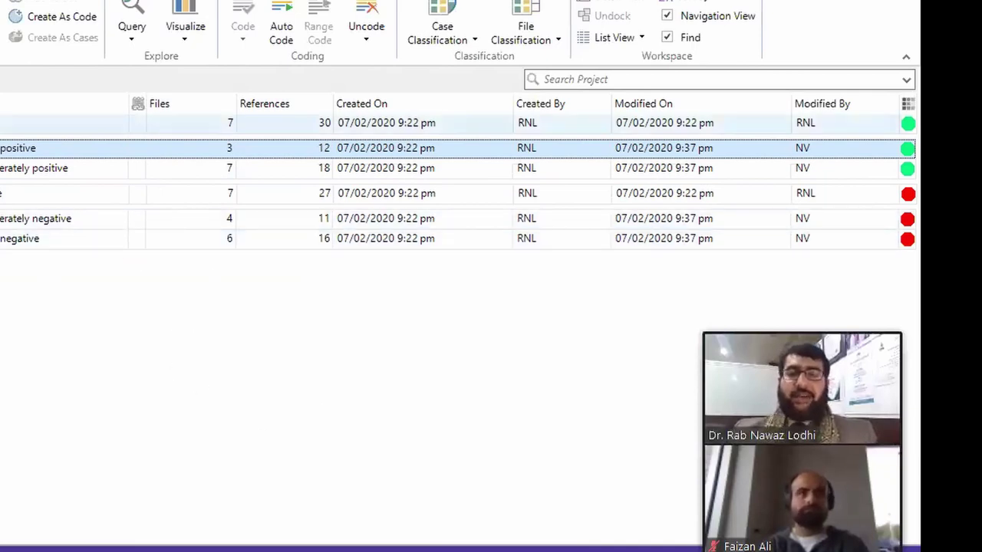
# Open the Very positive node to show its coded references
pyautogui.hotkey('ctrl', 'f')
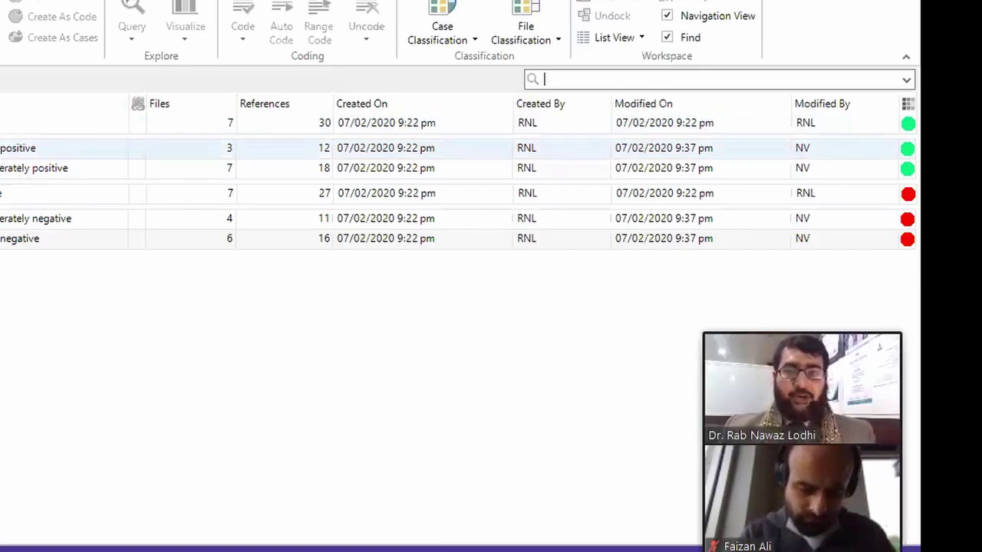
pyautogui.click(16, 148)
pyautogui.click(20, 79)
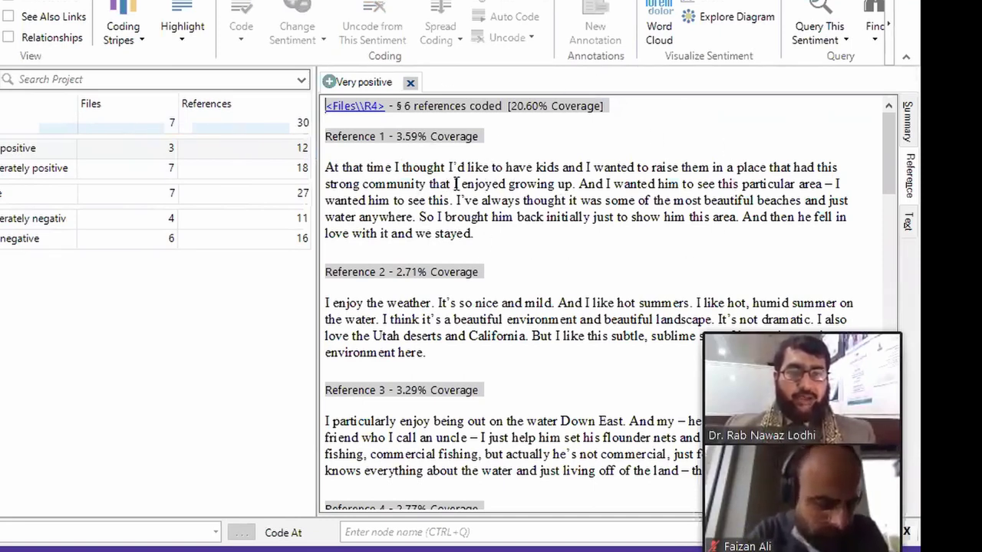
# Examine the wording in R4's Reference 1 that conveys positive sentiment, highlighting "enjoyed", "like", "we stayed" and "love"
pyautogui.moveTo(458, 184); pyautogui.dragTo(512, 189)
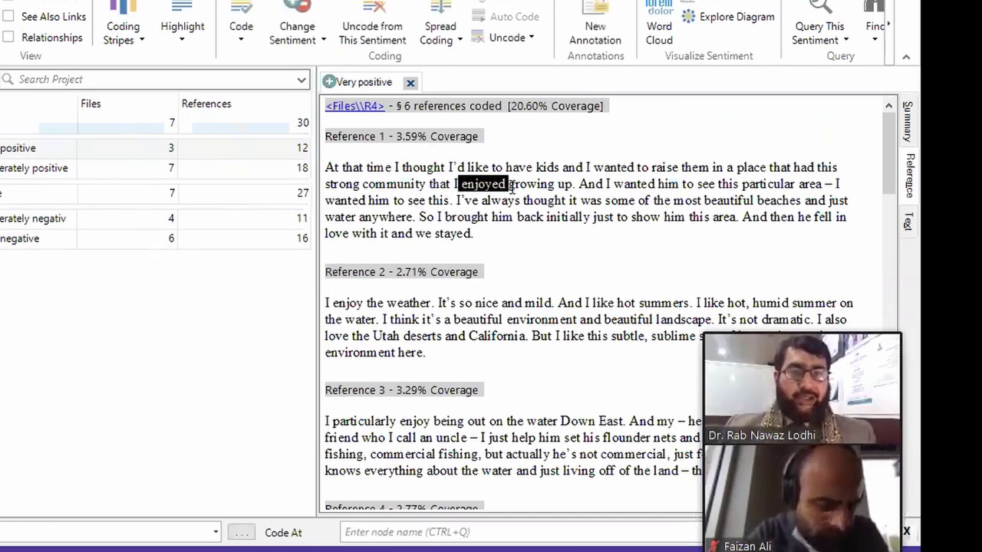
pyautogui.moveTo(466, 167); pyautogui.dragTo(493, 168)
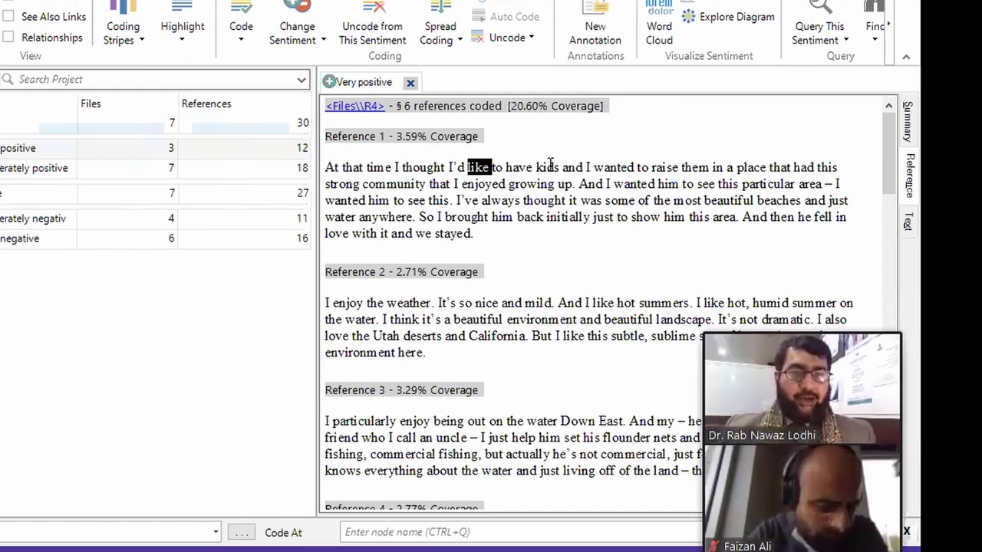
pyautogui.moveTo(607, 185); pyautogui.dragTo(702, 185)
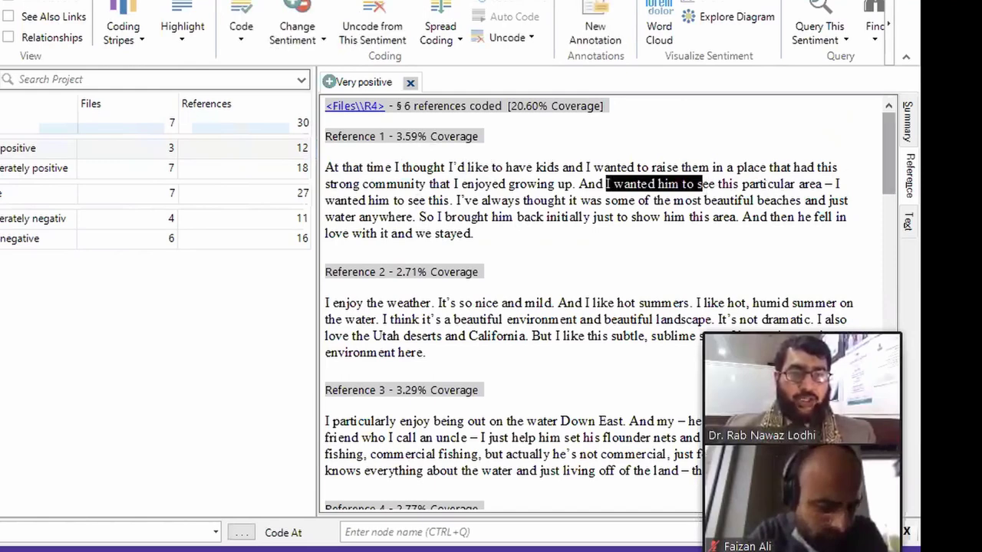
pyautogui.scroll(-1, 692, 198)
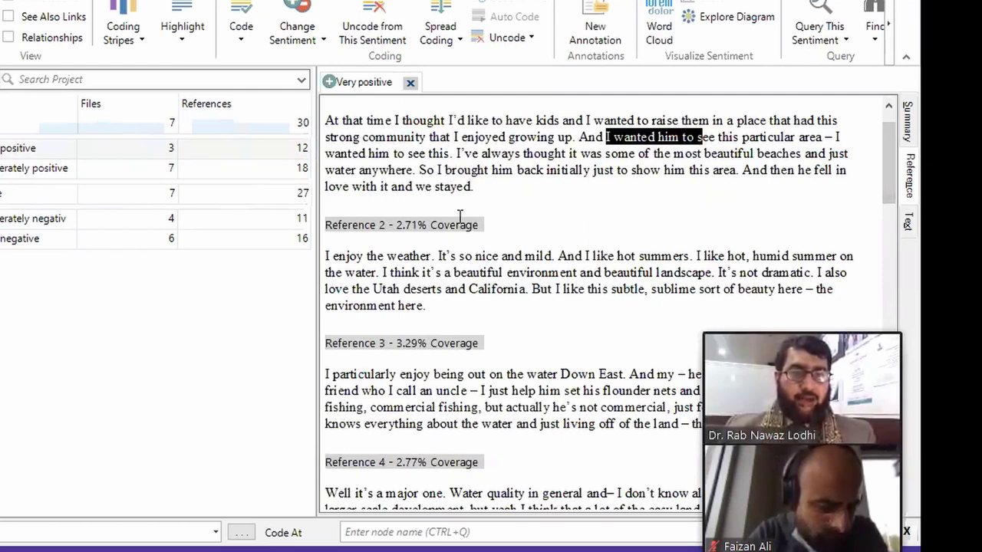
pyautogui.moveTo(415, 187); pyautogui.dragTo(470, 187)
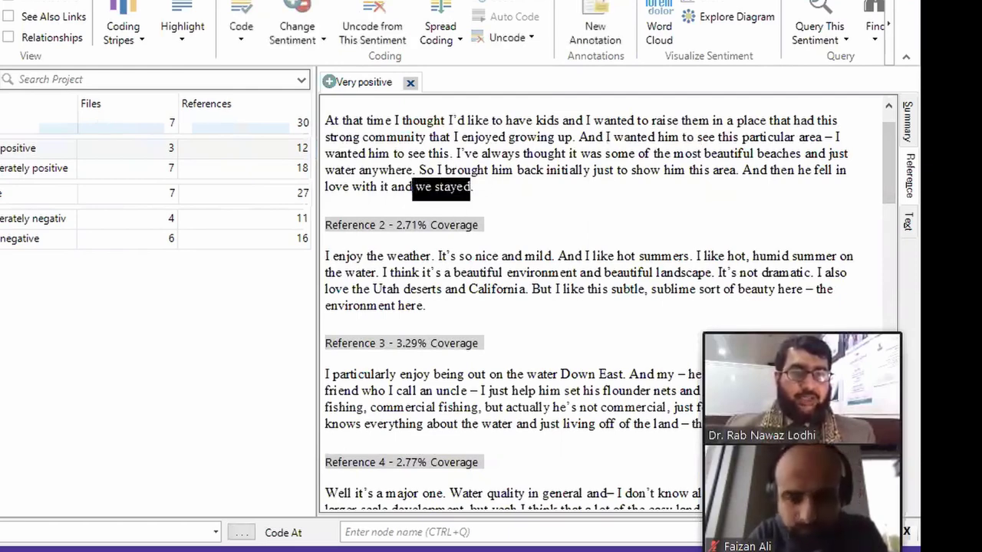
pyautogui.moveTo(329, 187); pyautogui.dragTo(342, 188)
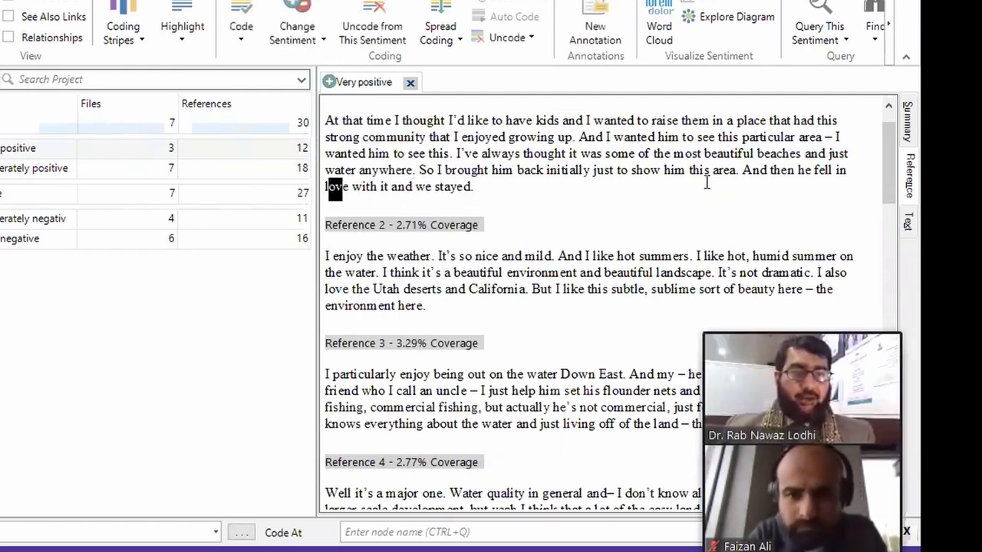
# Examine positive wording in R4's References 1 and 2, highlighting "fell in", "so nice and mild", "I like hot", "beautiful environment" and "beautiful landscape"
pyautogui.moveTo(815, 170); pyautogui.dragTo(847, 171)
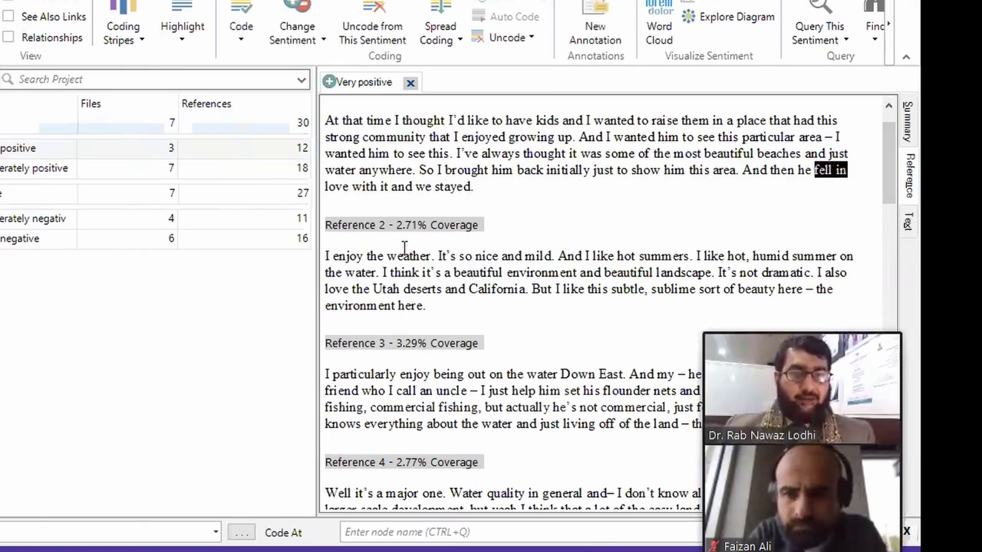
pyautogui.moveTo(333, 256); pyautogui.dragTo(542, 256)
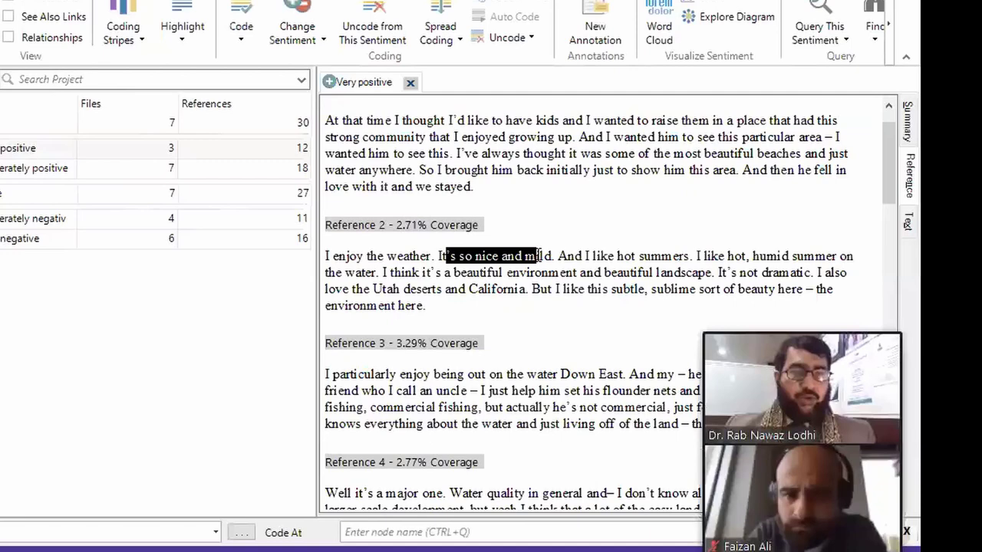
pyautogui.moveTo(614, 256); pyautogui.dragTo(749, 257)
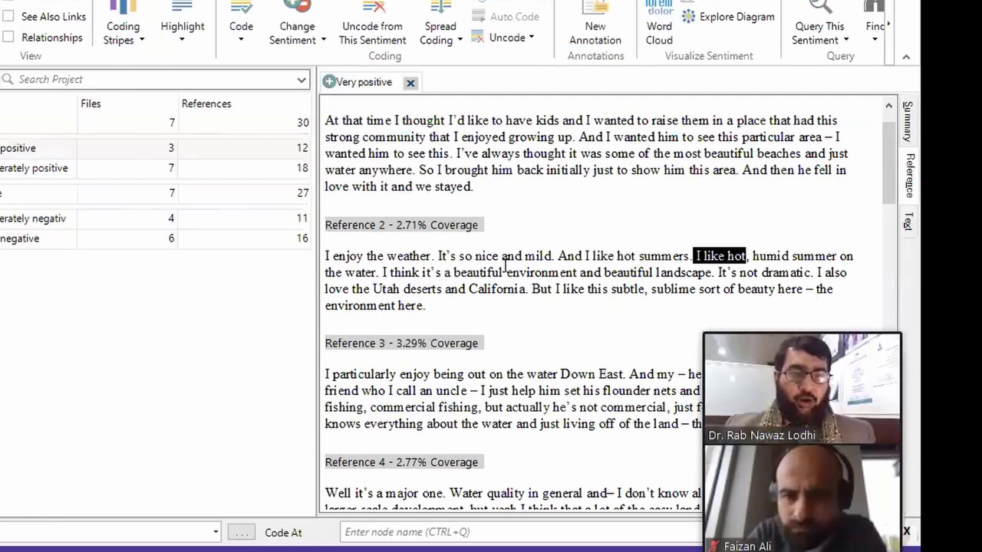
pyautogui.moveTo(452, 272); pyautogui.dragTo(707, 274)
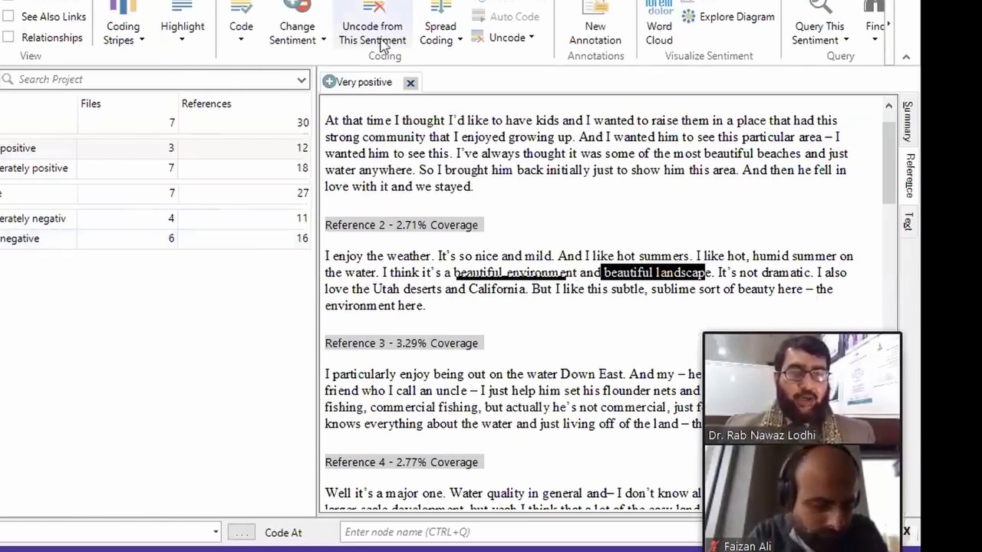
# Close the Very positive node, then view the coded references of the Moderately positive node and close it too
pyautogui.click(411, 83)
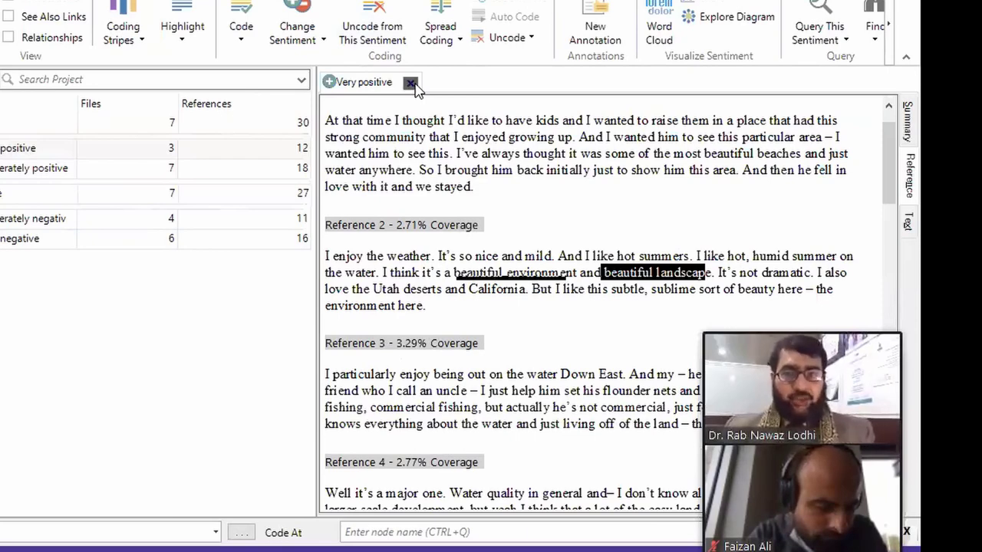
pyautogui.doubleClick(19, 165)
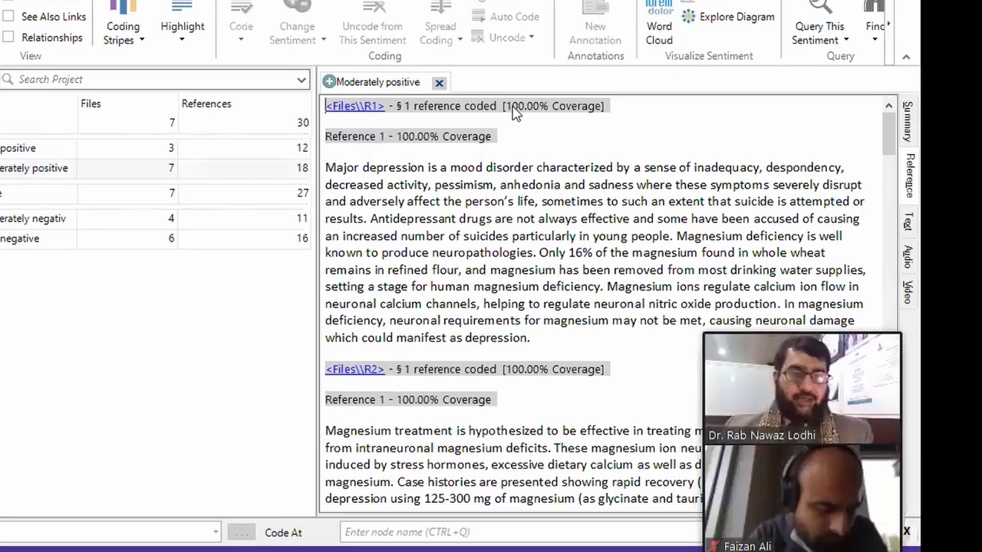
pyautogui.click(439, 83)
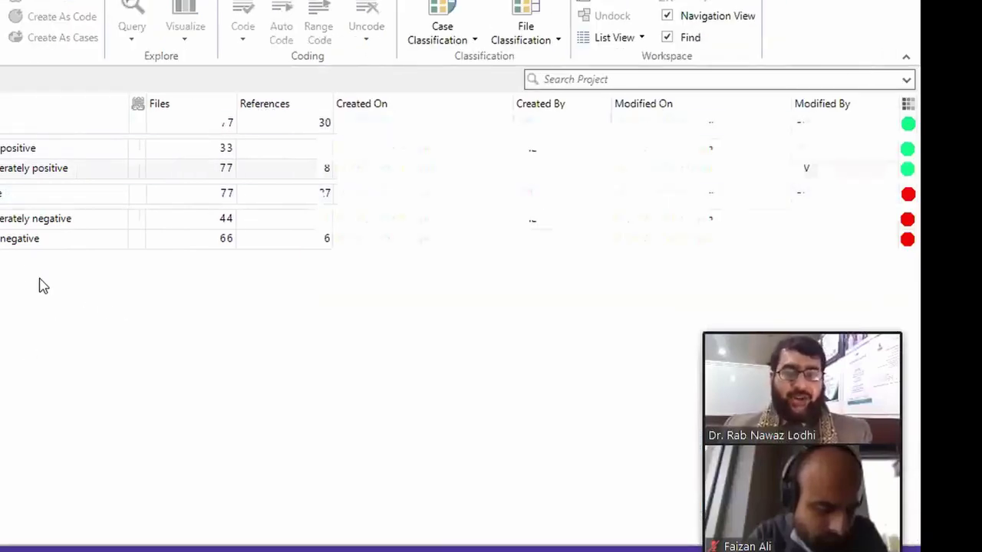
# Open the Very negative node to show its coded references
pyautogui.click(10, 242)
pyautogui.doubleClick(9, 243)
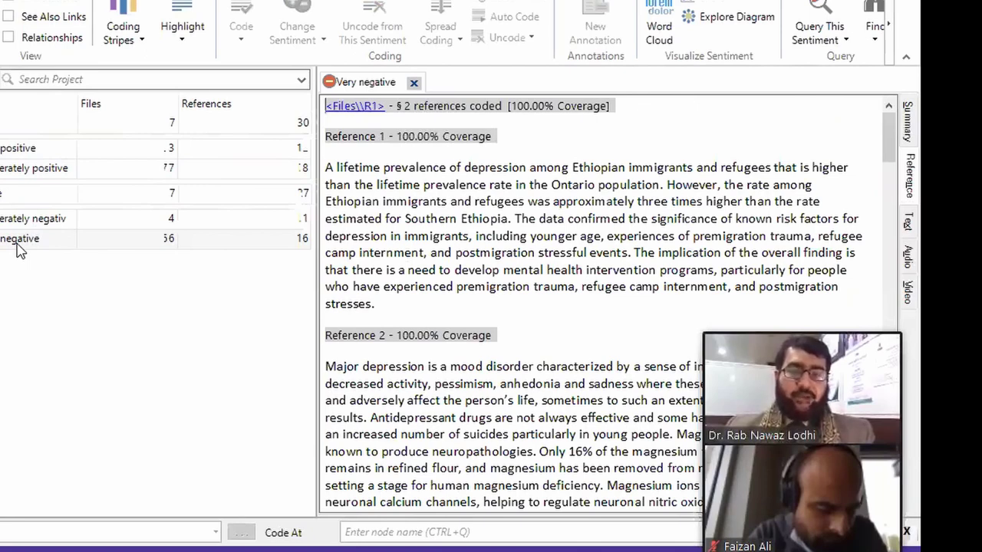
pyautogui.click(19, 248)
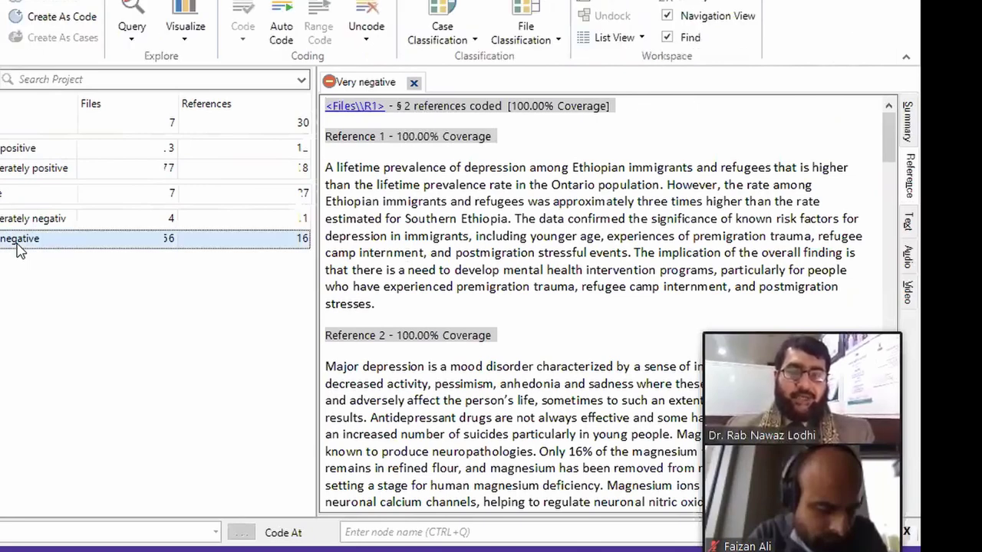
# Examine the negative wording in R1's Reference 1 under Very negative, highlighting "stressful events" and "risk factors"
pyautogui.click(503, 218)
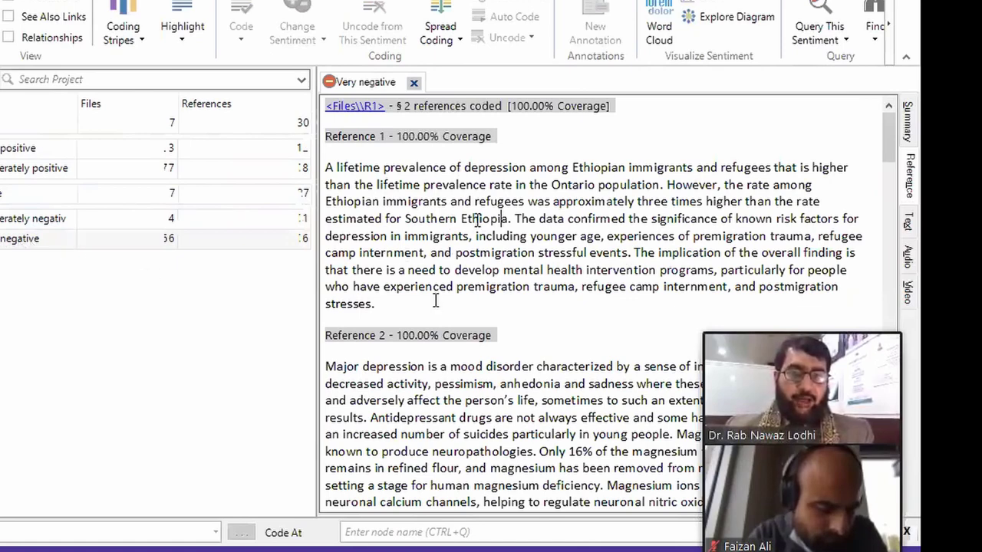
pyautogui.click(470, 313)
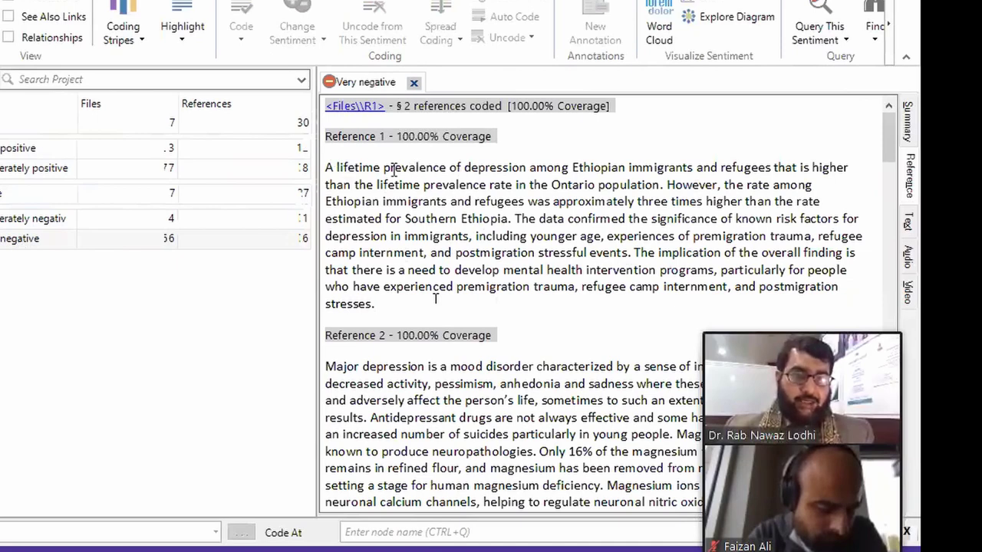
pyautogui.hotkey('ctrl', 'v')
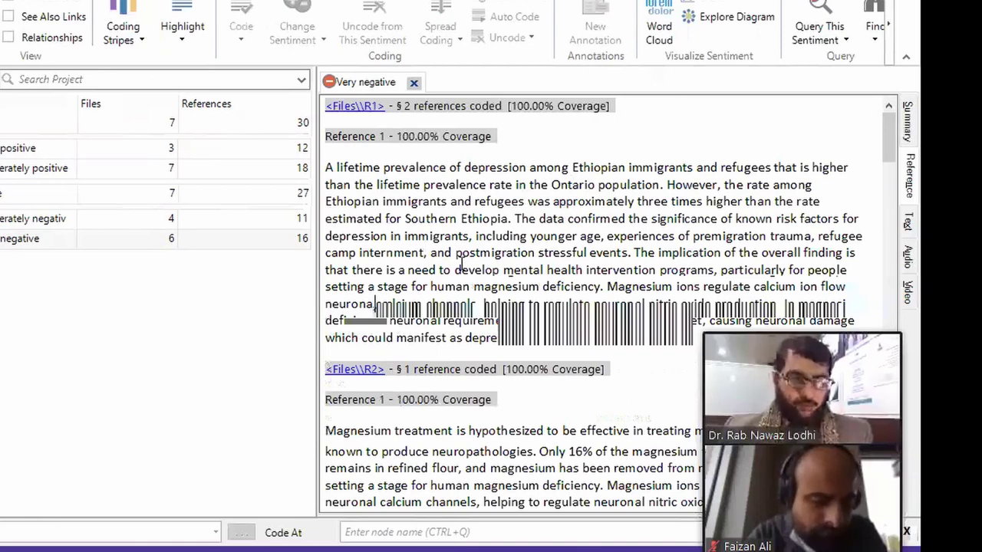
pyautogui.moveTo(537, 252); pyautogui.dragTo(618, 253)
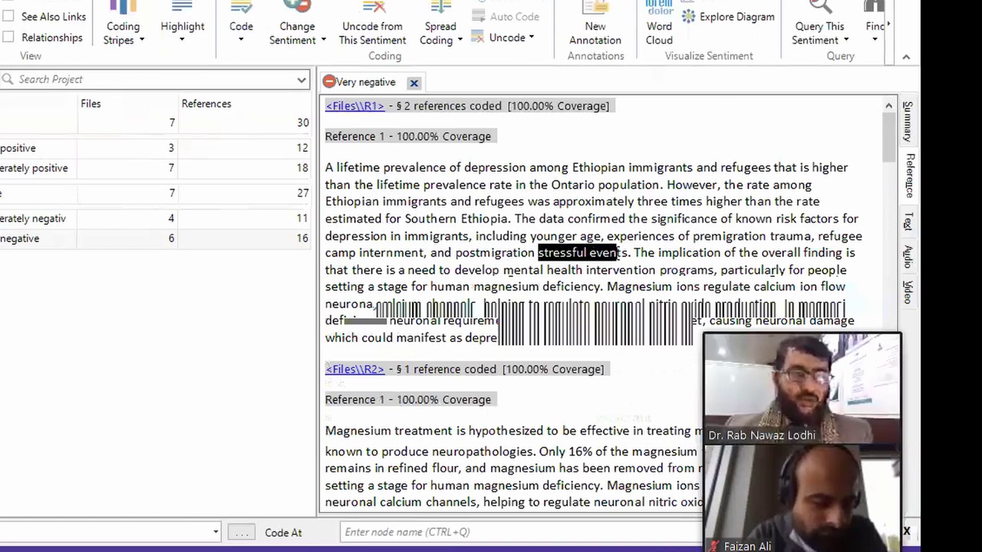
pyautogui.moveTo(777, 220); pyautogui.dragTo(827, 204)
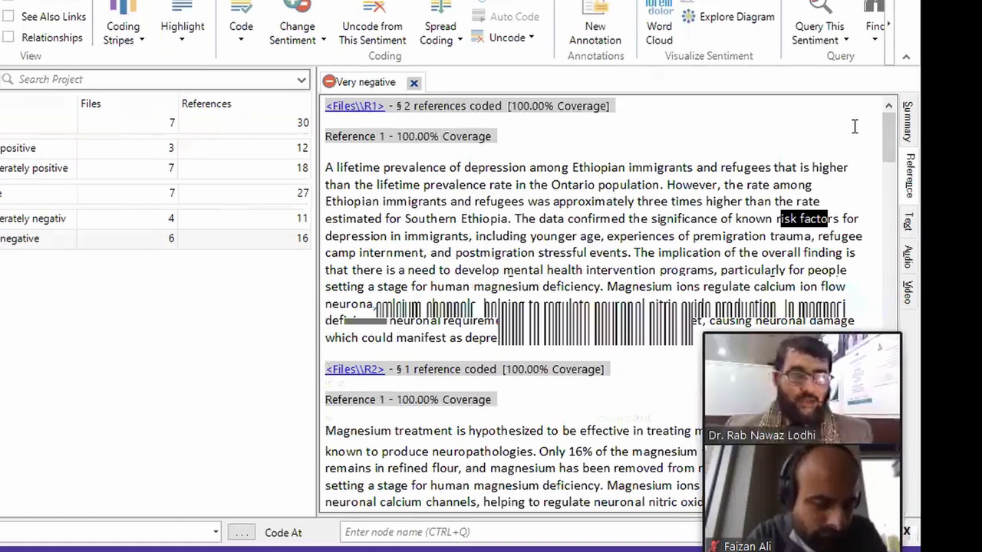
# Examine the negative wording in R1's Reference 2, highlighting "depression is a mood" and "Magnesium deficiency"
pyautogui.scroll(-2, 464, 185)
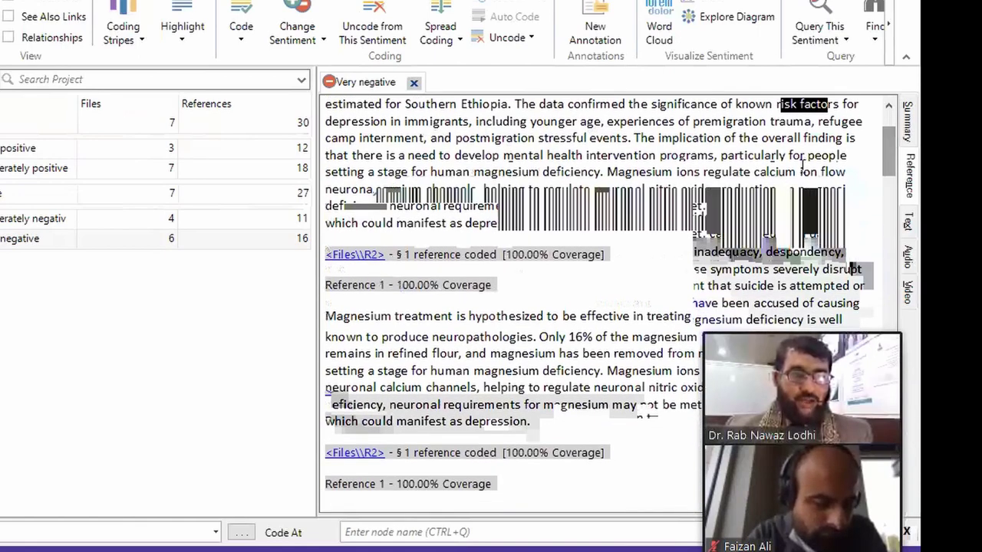
pyautogui.moveTo(362, 252); pyautogui.dragTo(460, 254)
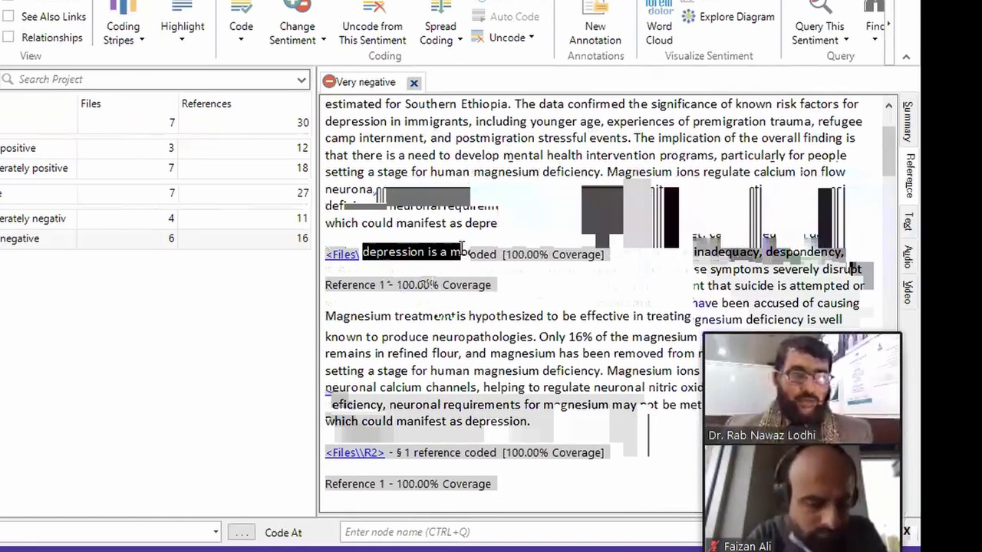
pyautogui.scroll(-2, 886, 173)
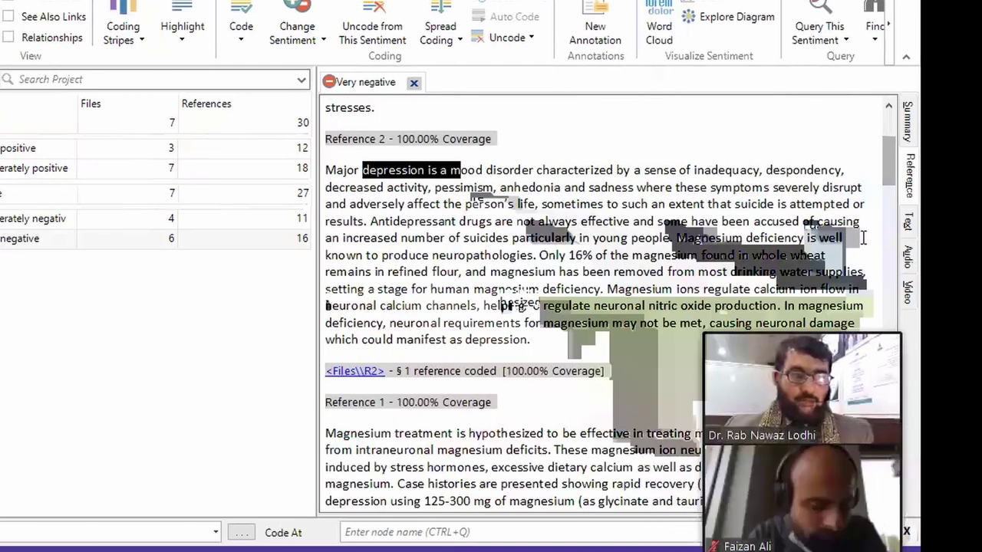
pyautogui.moveTo(676, 238); pyautogui.dragTo(804, 239)
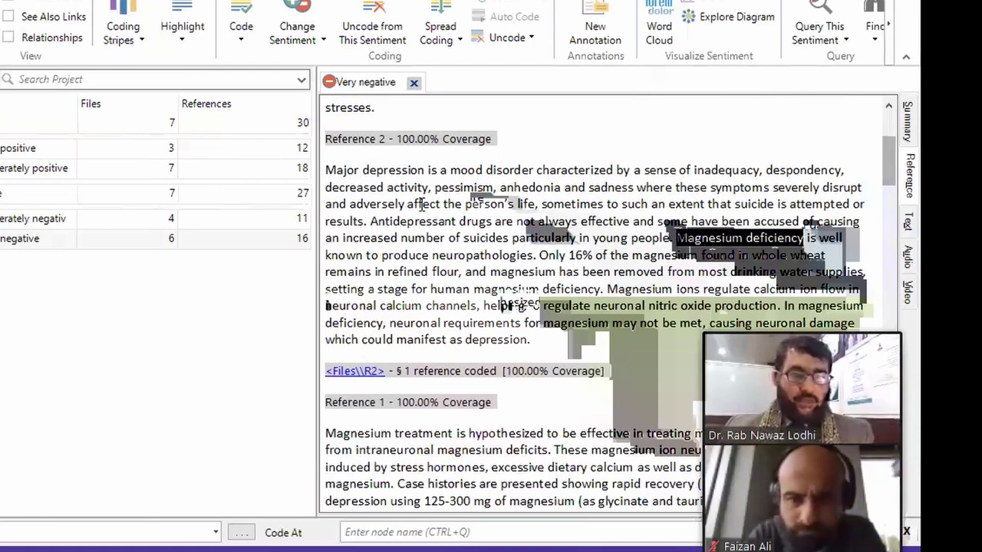
# Examine the negative wording in R2's Reference 1, highlighting "anxiety", "suicidal", "injury", "traumatic brain" and "IQ loss and addiction"
pyautogui.scroll(-5, 495, 190)
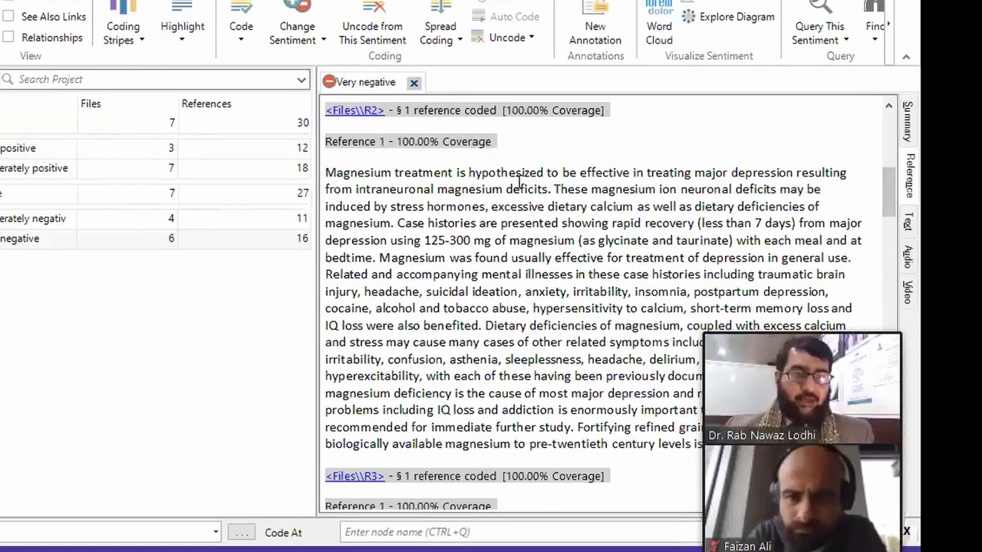
pyautogui.moveTo(521, 293); pyautogui.dragTo(566, 298)
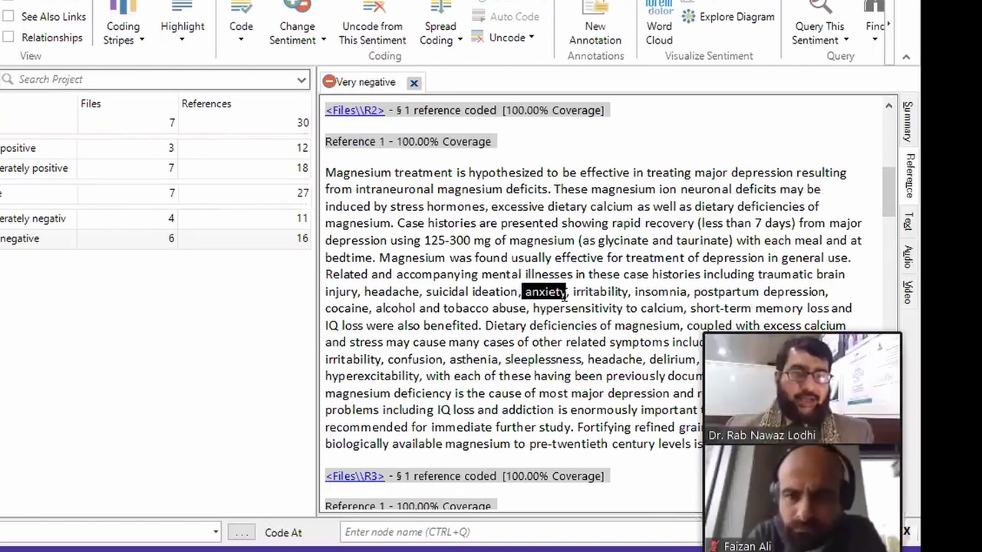
pyautogui.moveTo(421, 292); pyautogui.dragTo(471, 292)
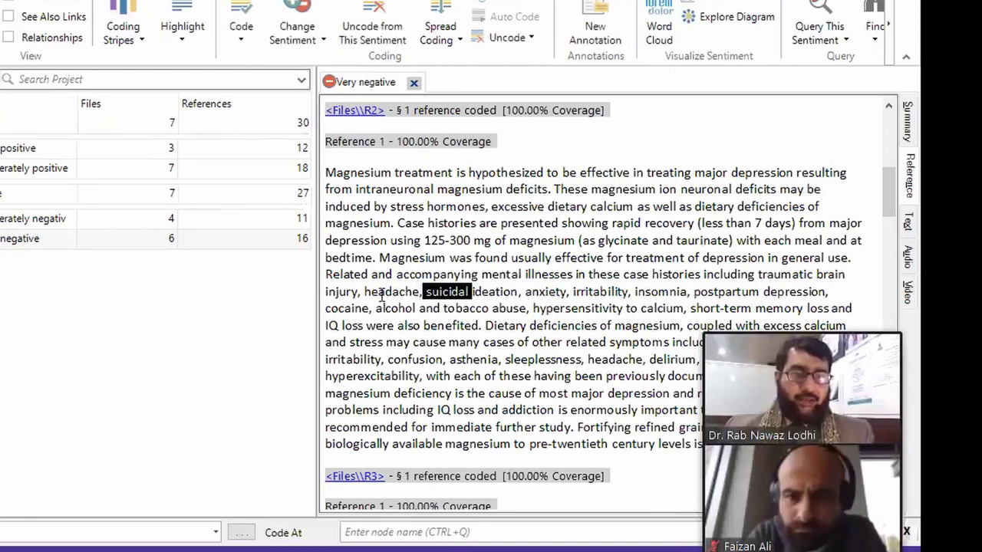
pyautogui.click(366, 292)
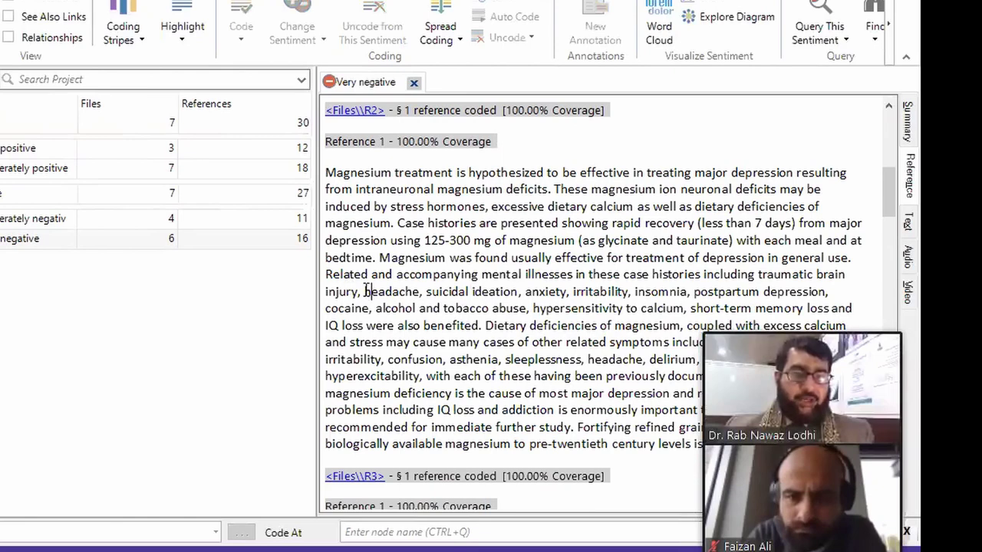
pyautogui.moveTo(368, 291); pyautogui.dragTo(327, 292)
pyautogui.moveTo(757, 275); pyautogui.dragTo(845, 275)
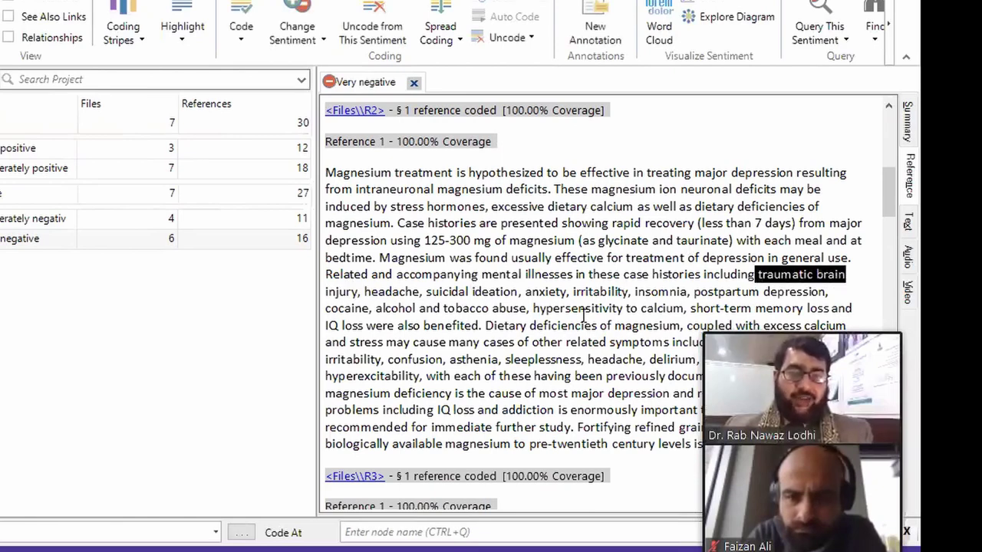
pyautogui.moveTo(436, 415); pyautogui.dragTo(557, 411)
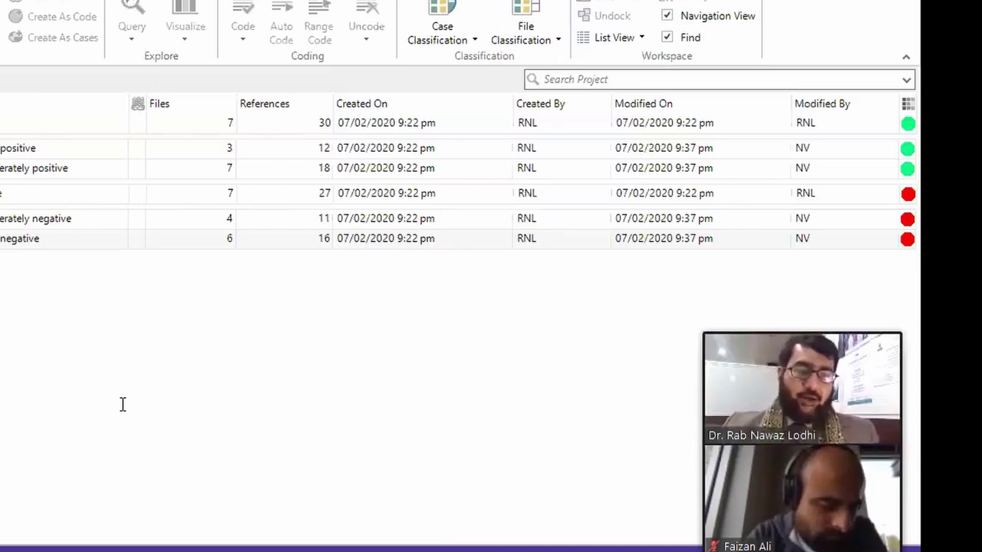
# Collapse the Positive and Negative nodes in the sentiment node list so only the two parent nodes are shown
pyautogui.click(2, 122)
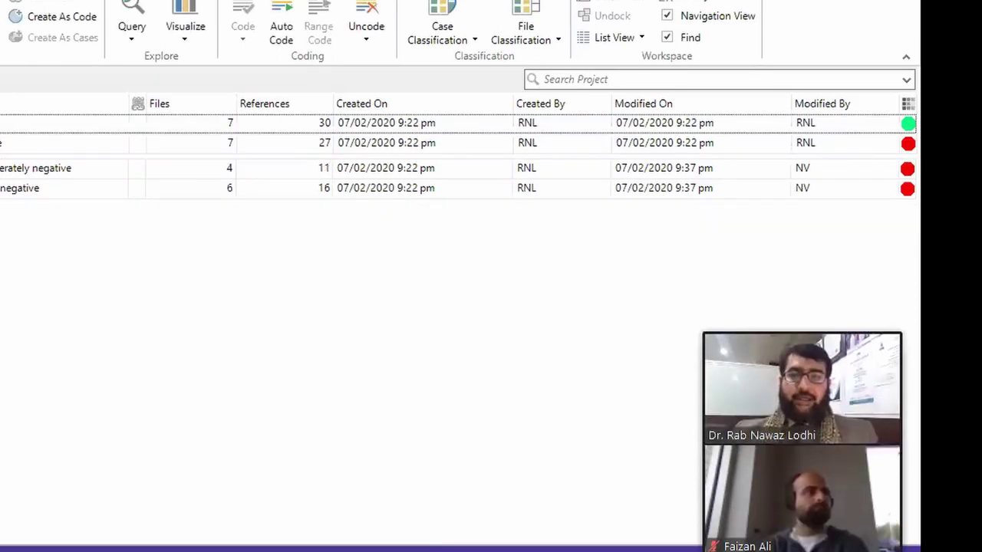
pyautogui.click(1, 143)
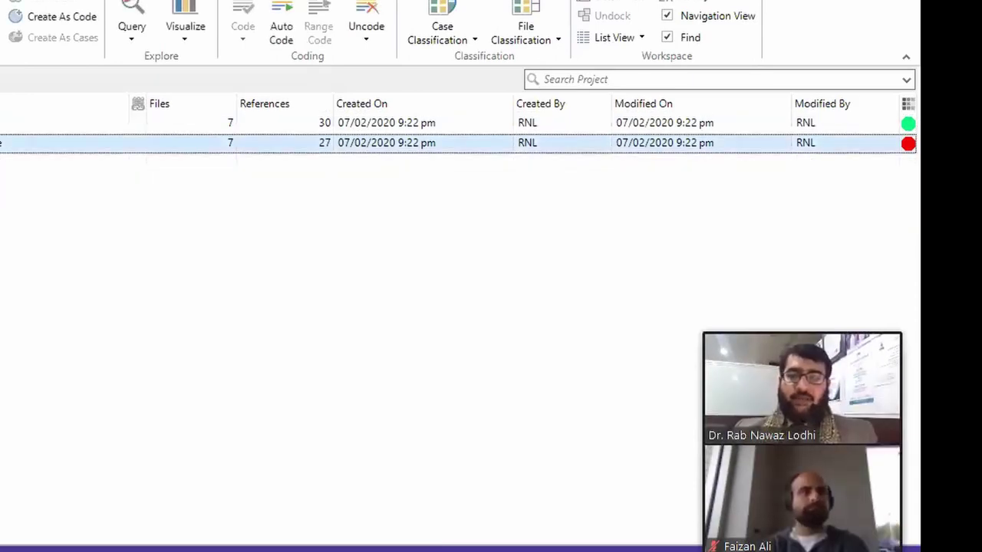